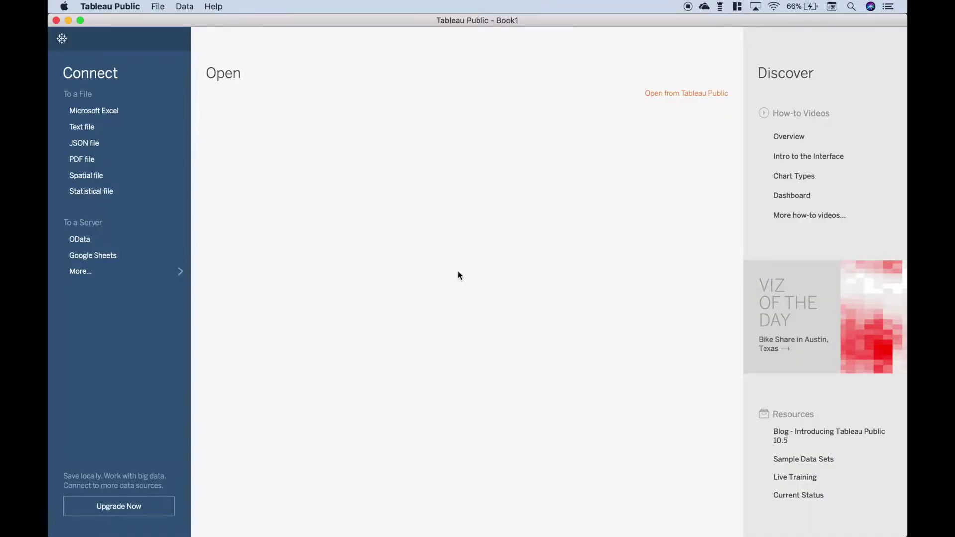
Step: Switch from Tableau Public to the Frisbee Golf Courses workbook in Excel
key("super+Tab")
key("super+Tab")
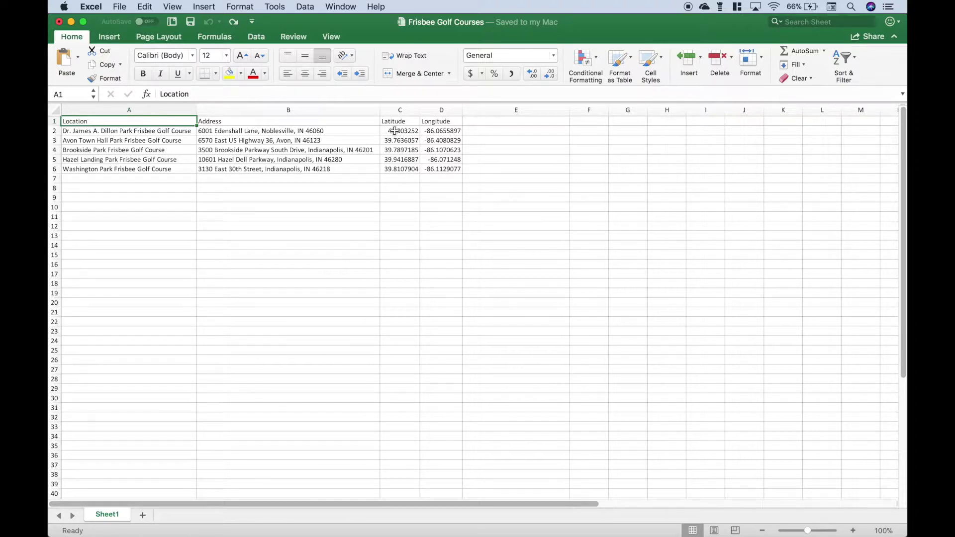
Step: Delete the old coordinates in C2:D6, leaving the Latitude and Longitude headings intact
left_click_drag(395, 131, 438, 172)
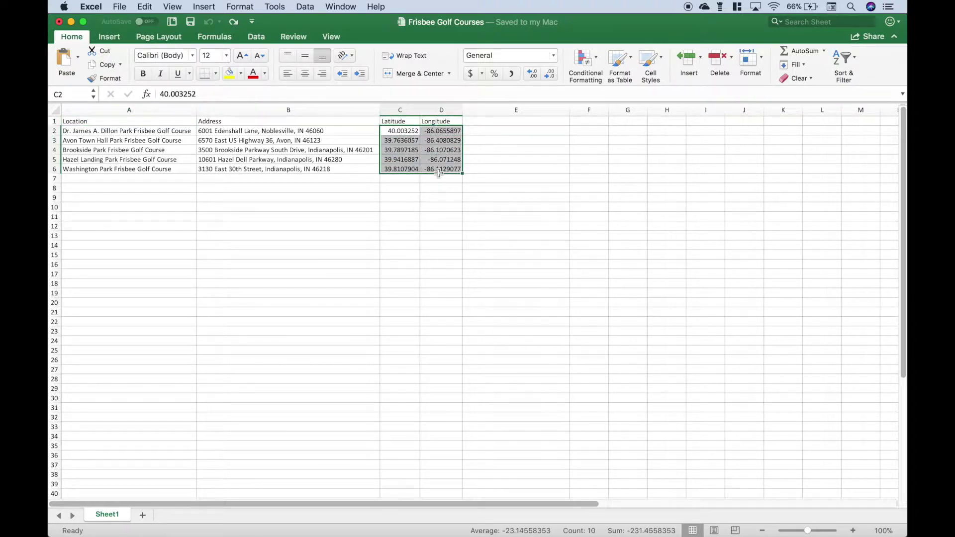
key("Delete")
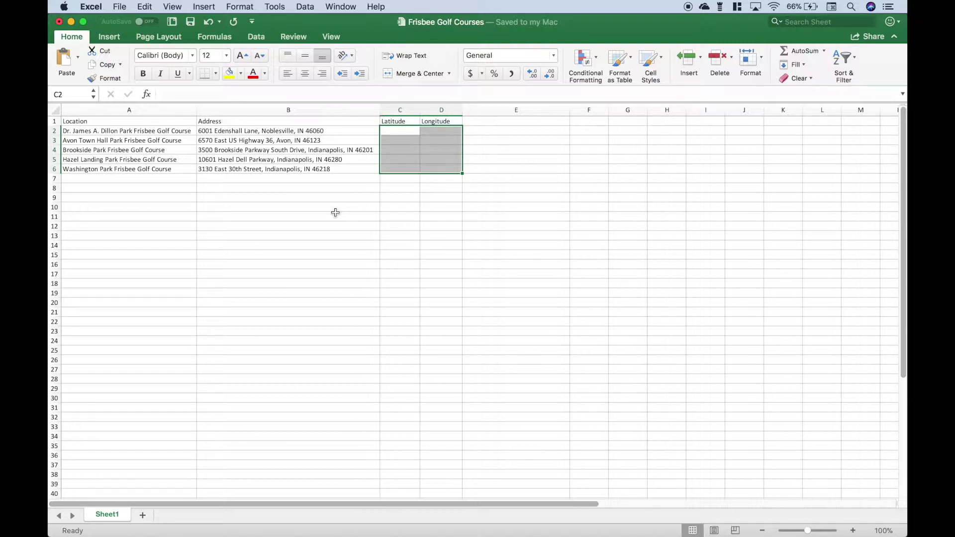
Step: Switch to Spyder and highlight the five-address list in the geocoding script
key("super+Tab")
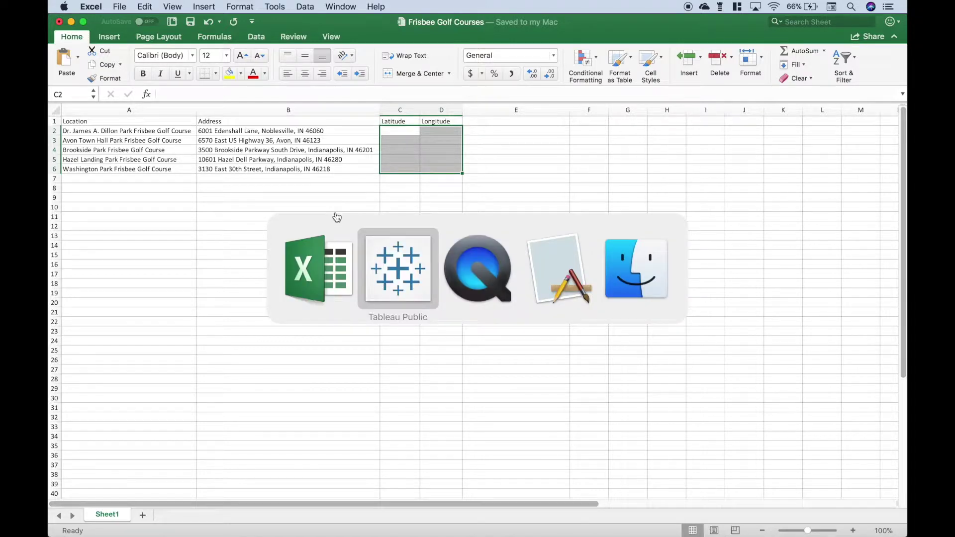
key("super+Tab")
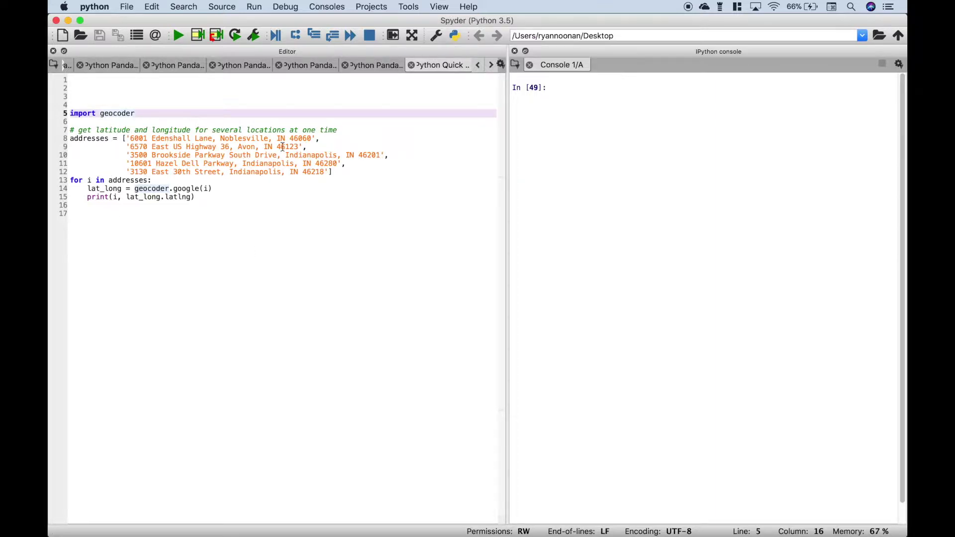
left_click_drag(126, 139, 328, 170)
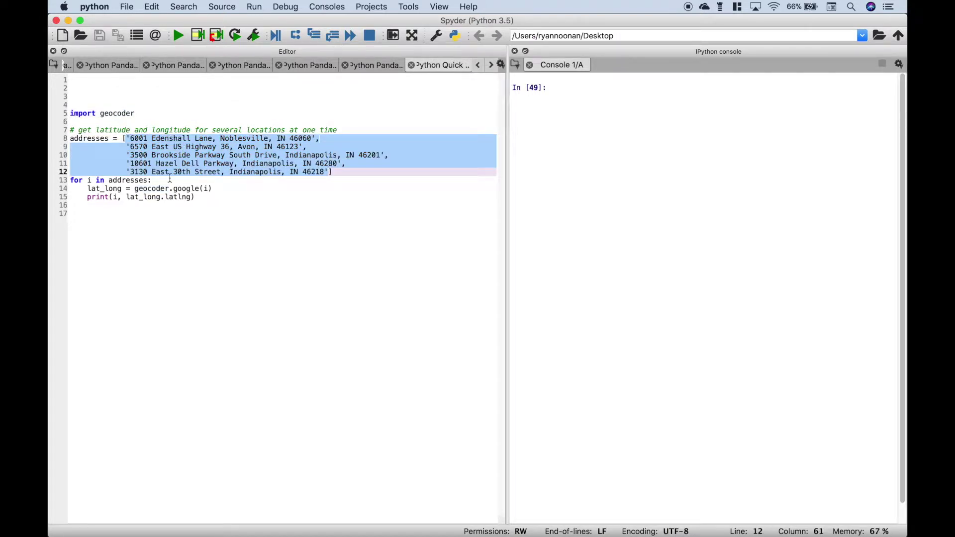
double_click(92, 141)
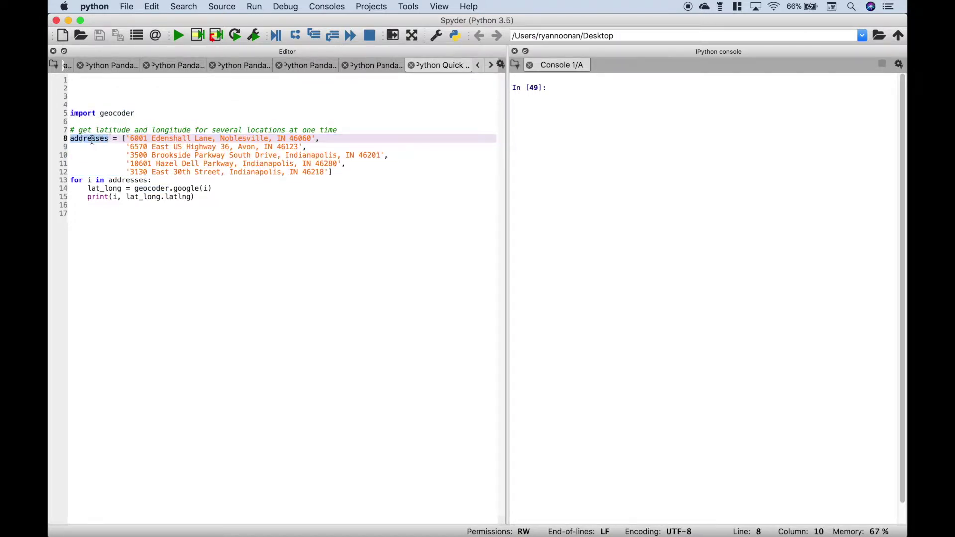
Step: Review the geocoder import and geocoder call, then run the script over the five addresses
left_click(139, 115)
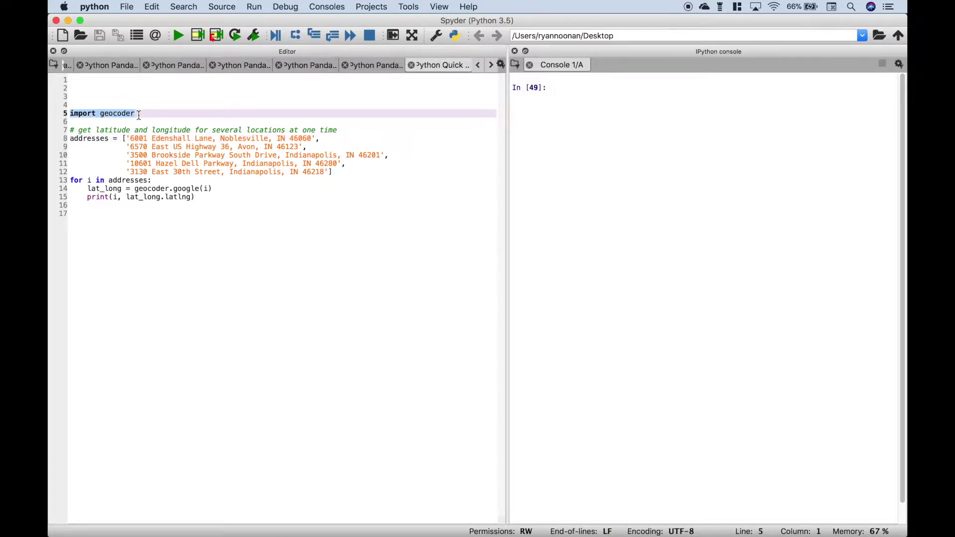
double_click(106, 114)
left_click(113, 114)
double_click(113, 115)
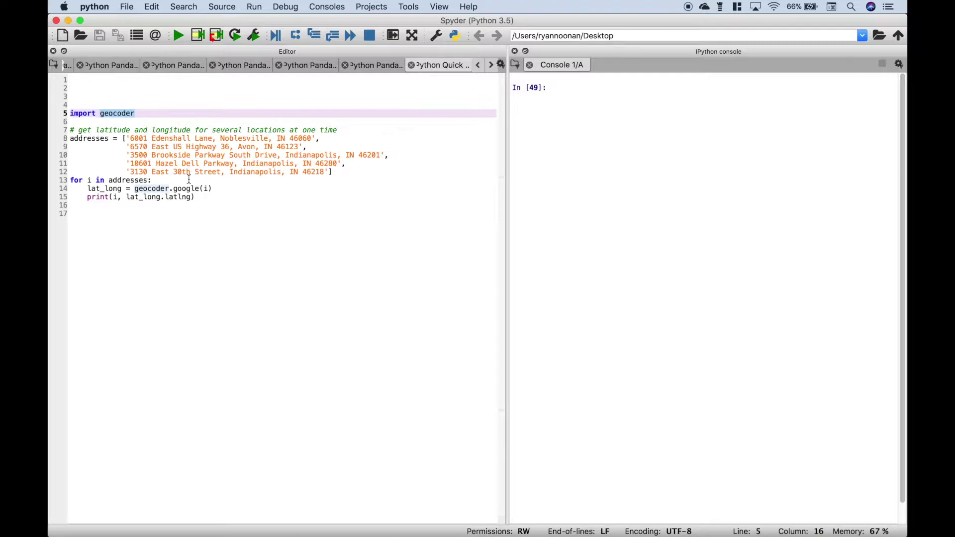
double_click(151, 189)
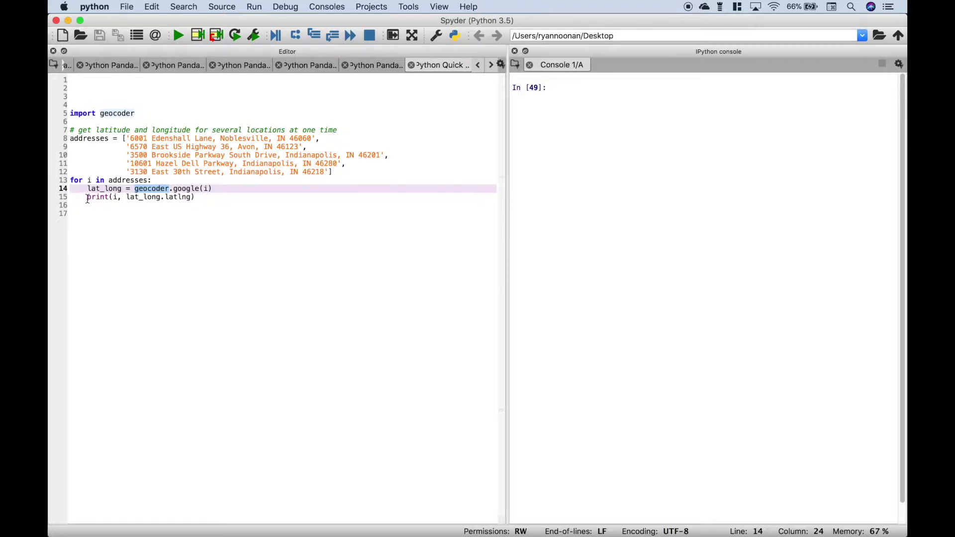
left_click(197, 197)
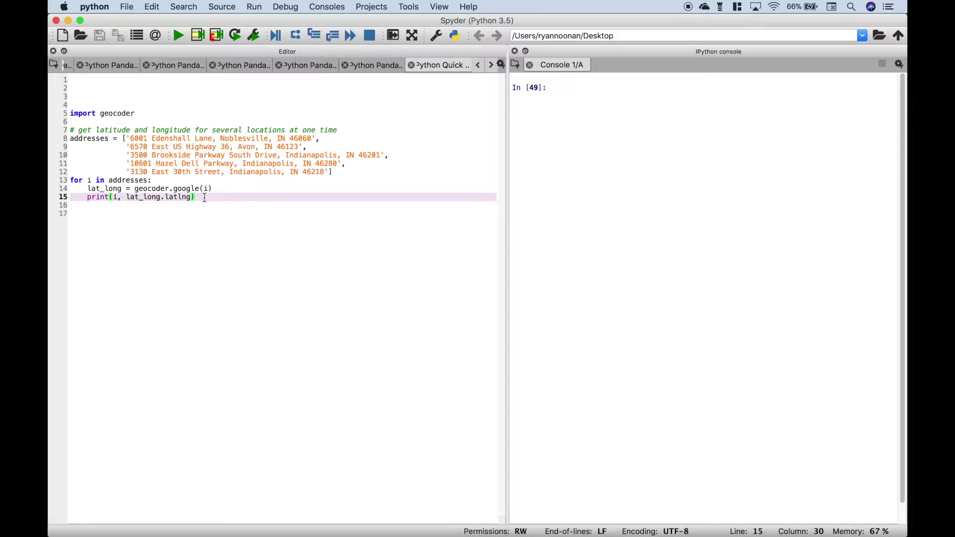
left_click(180, 34)
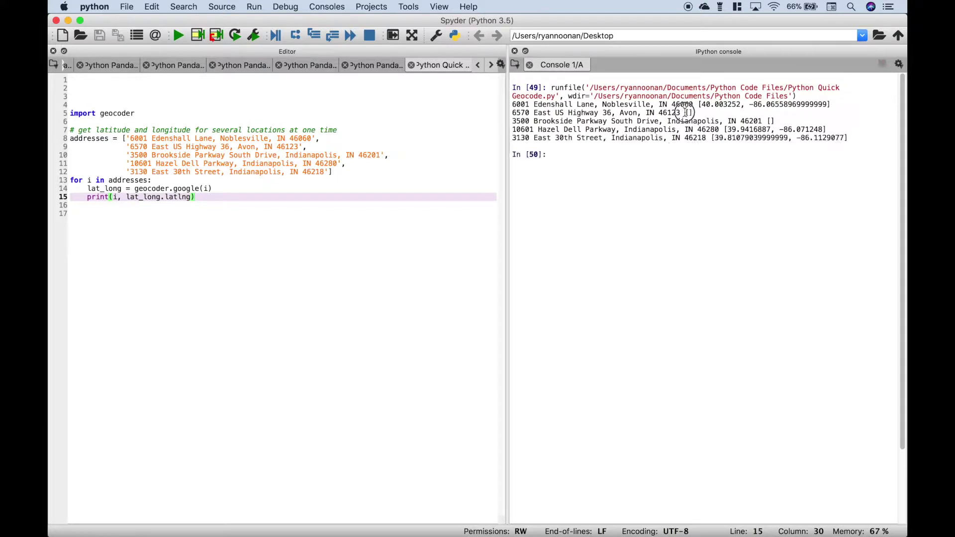
Step: Inspect the empty 46201 result and select the five geocoded coordinate lines in the console
left_click(770, 120)
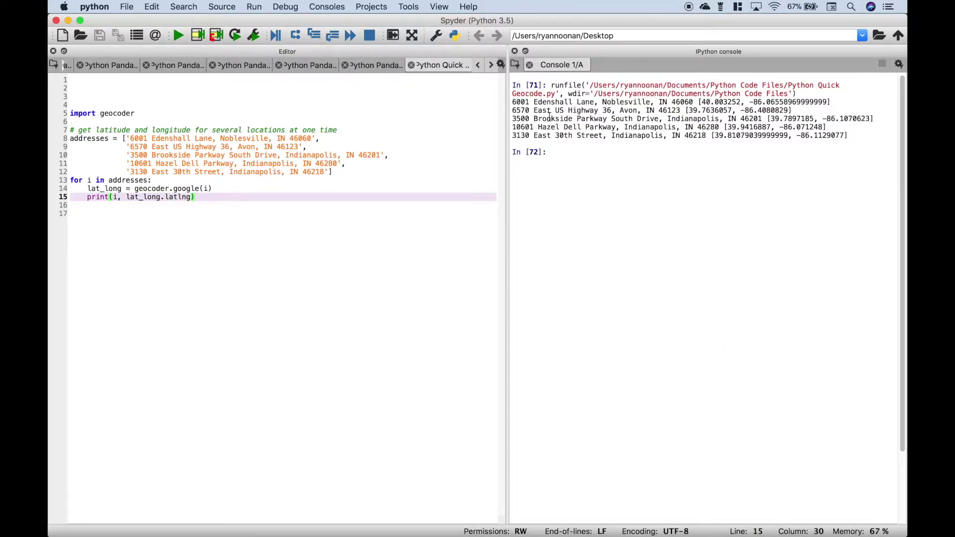
left_click_drag(513, 102, 864, 135)
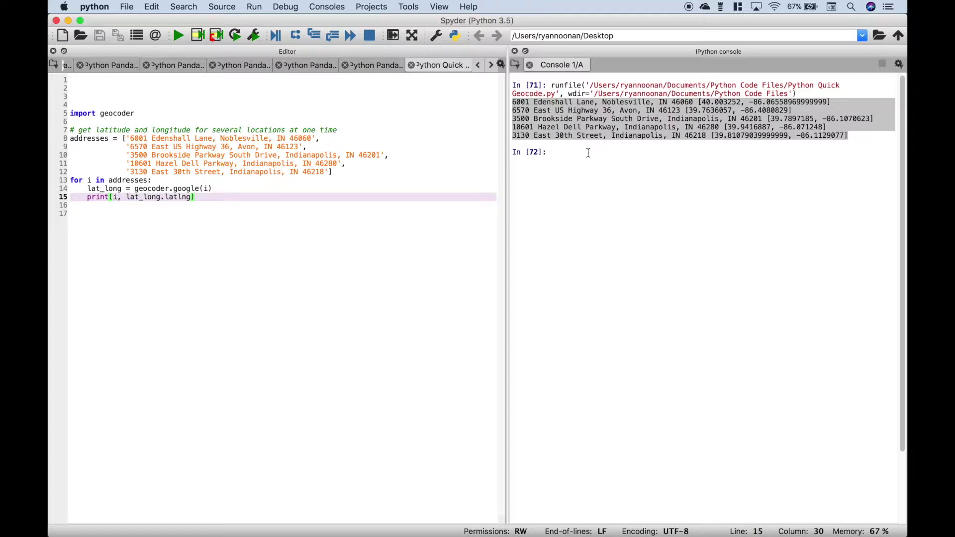
key("super+Tab")
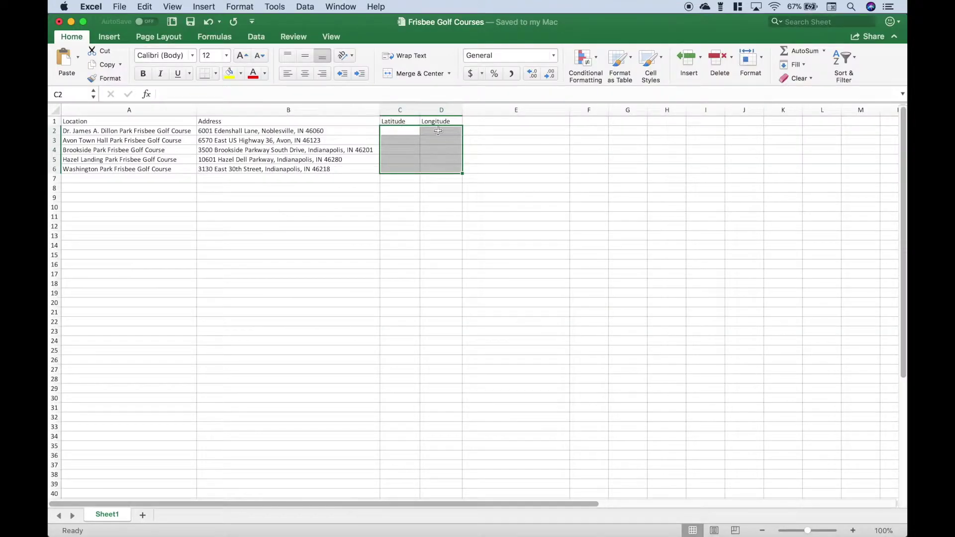
Step: Paste the geocoded output into E2, widen column E, and delete the pasted address column
left_click(512, 132)
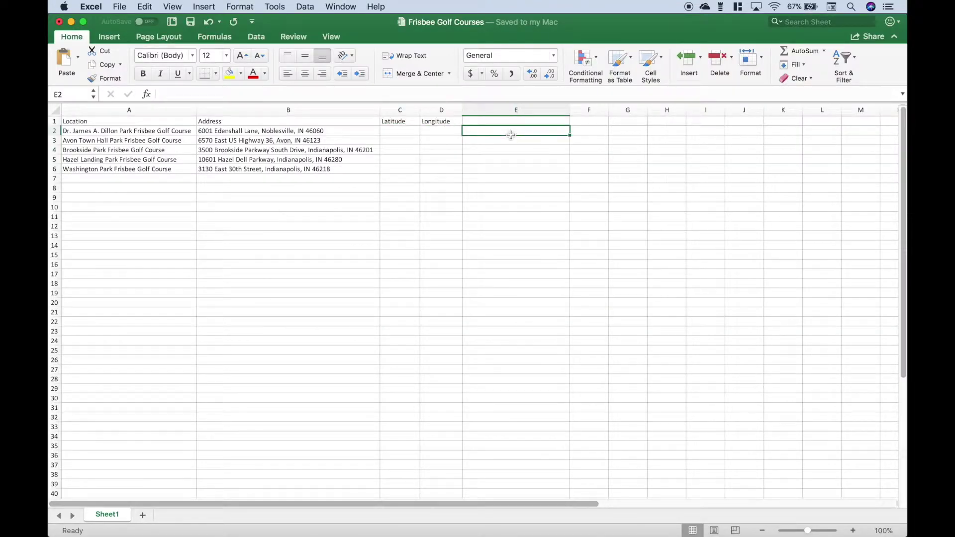
type("6001 Edenshall Lane, Noblesville, IN 46060\t40.003252, -86.06558969999999] 6570 East US Highway 36, Avon, IN 46123\t39.7636057, -86.4080829] 3500 Brookside Parkway South Drive, Indianapolis, IN 46201\t39.7897185, -86.1070623] 10601 Hazel Dell Parkway, Indianapolis, IN 46280\t39.9416887, -86.071248] 3130 East 30th Street, Indianapolis, IN 46218\t39.81079039999999, -86.1129077]")
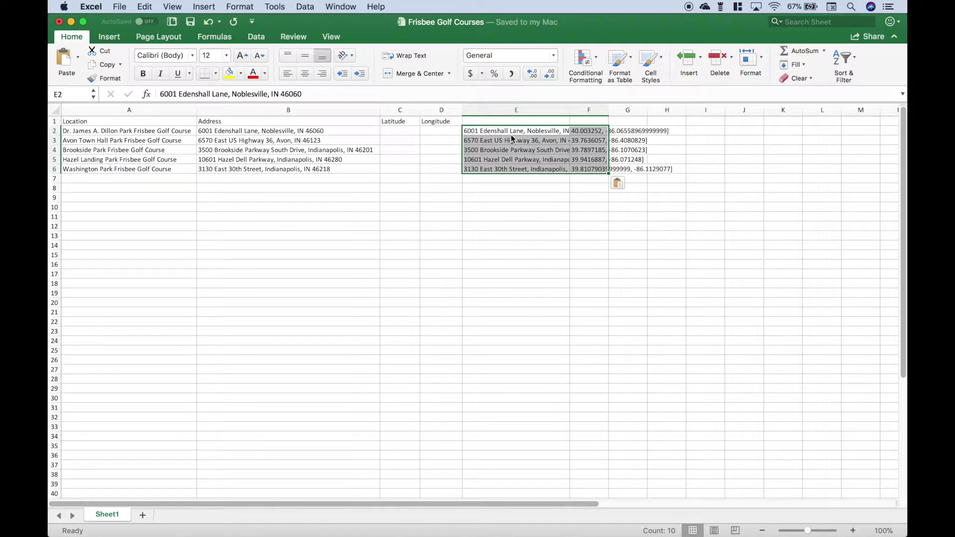
left_click_drag(570, 110, 646, 110)
left_click(569, 225)
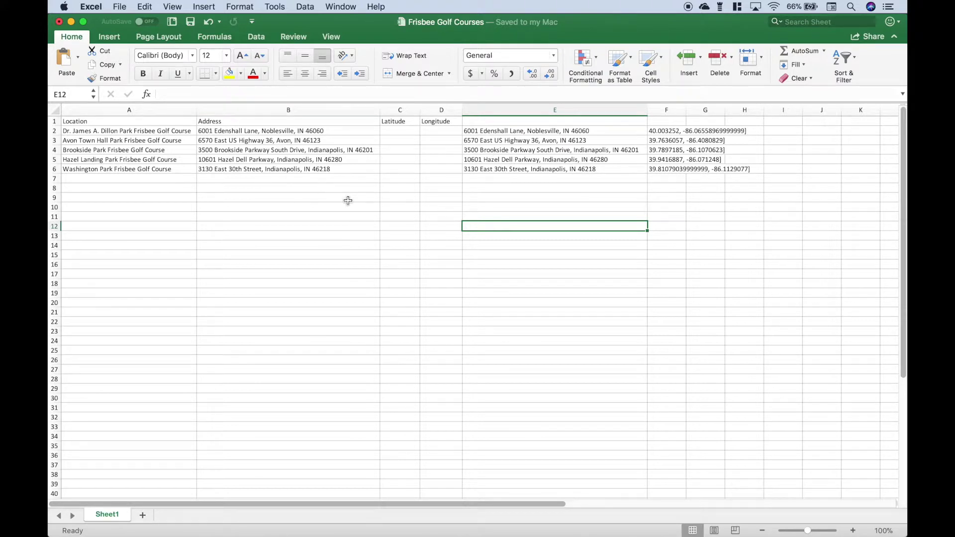
left_click(516, 109)
right_click(516, 110)
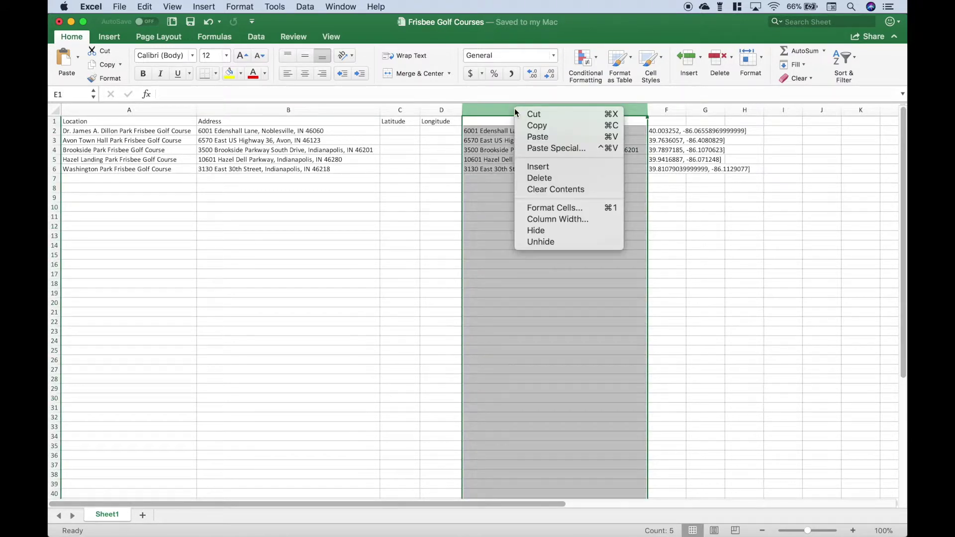
left_click(532, 177)
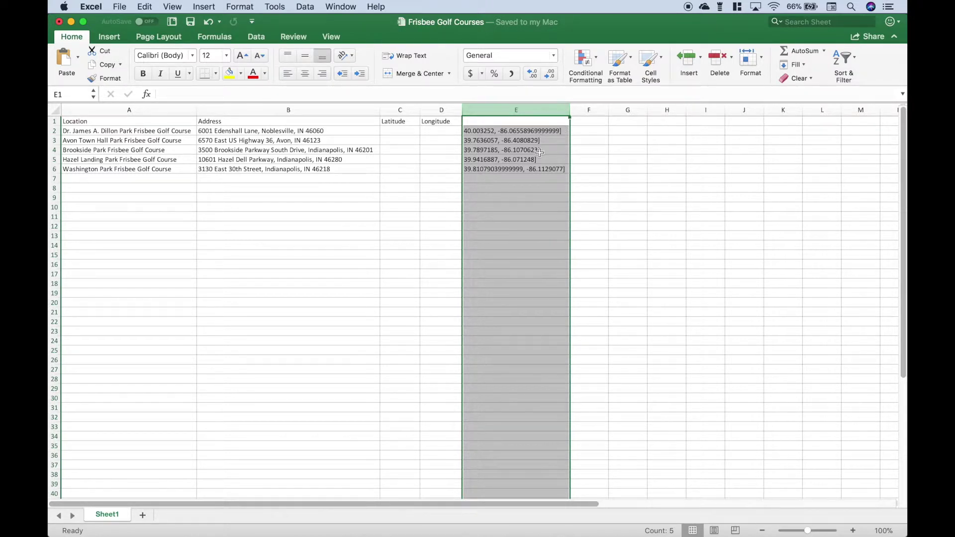
Step: Remove every ']' from the column E coordinate strings using Find and Replace All
left_click(143, 6)
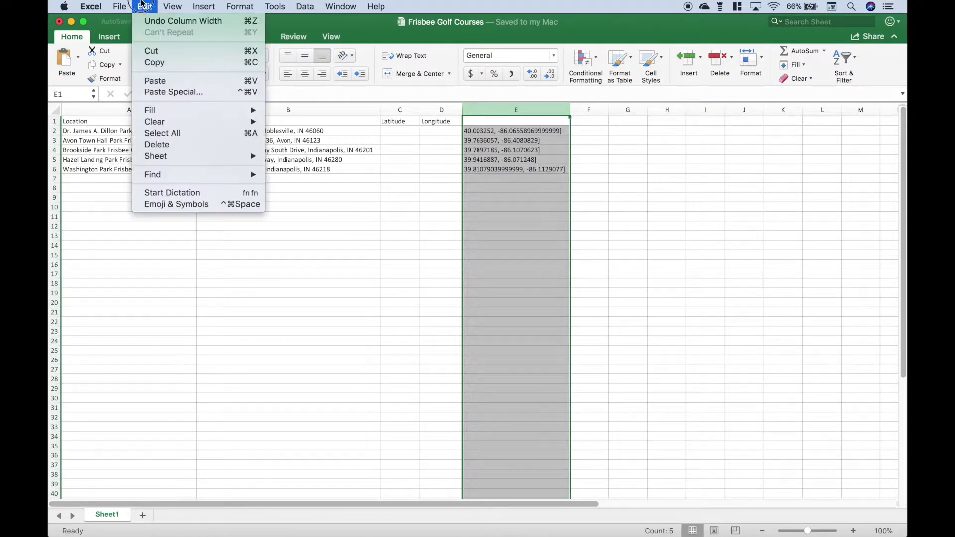
mouse_move(223, 174)
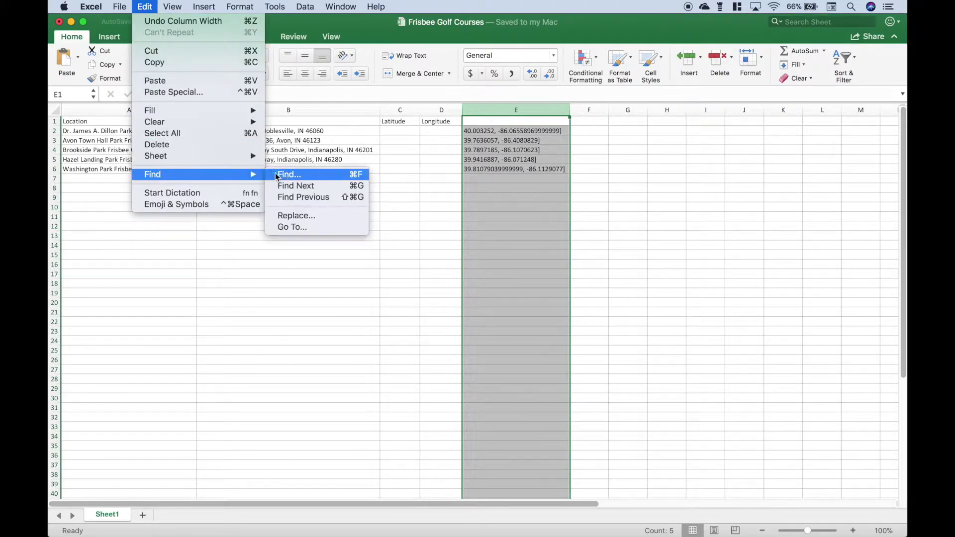
left_click(289, 214)
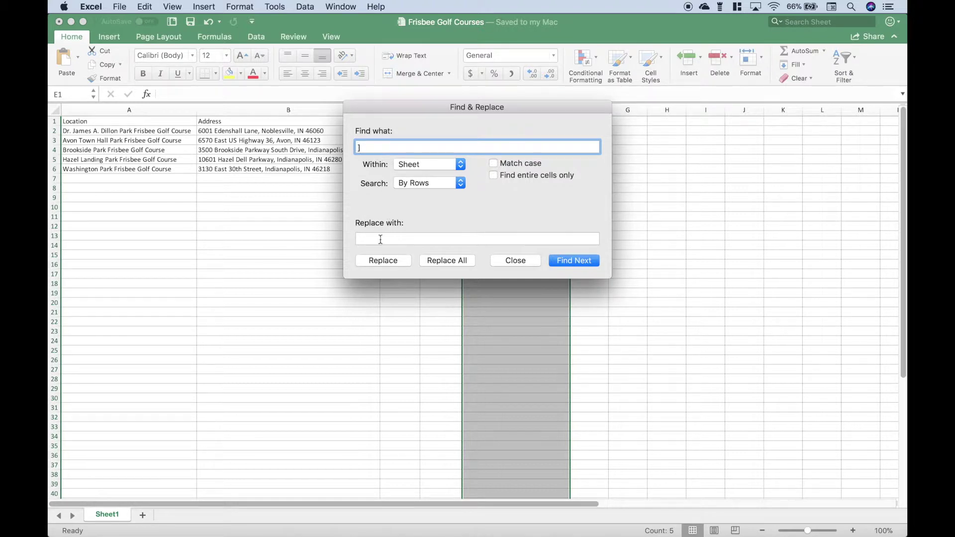
left_click(448, 261)
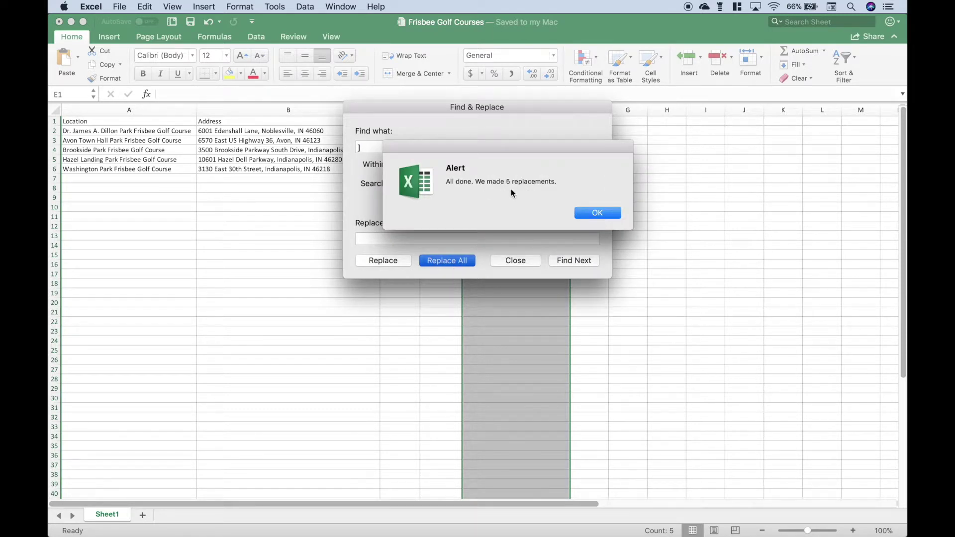
left_click(602, 216)
left_click(502, 259)
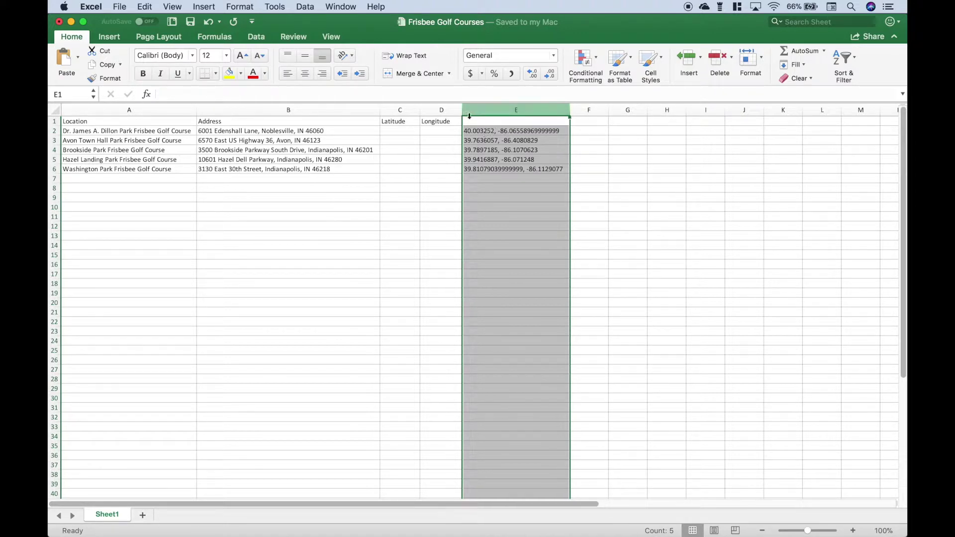
left_click(306, 6)
Step: Split the coordinate strings on commas into columns E and F with Text to Columns
left_click(330, 114)
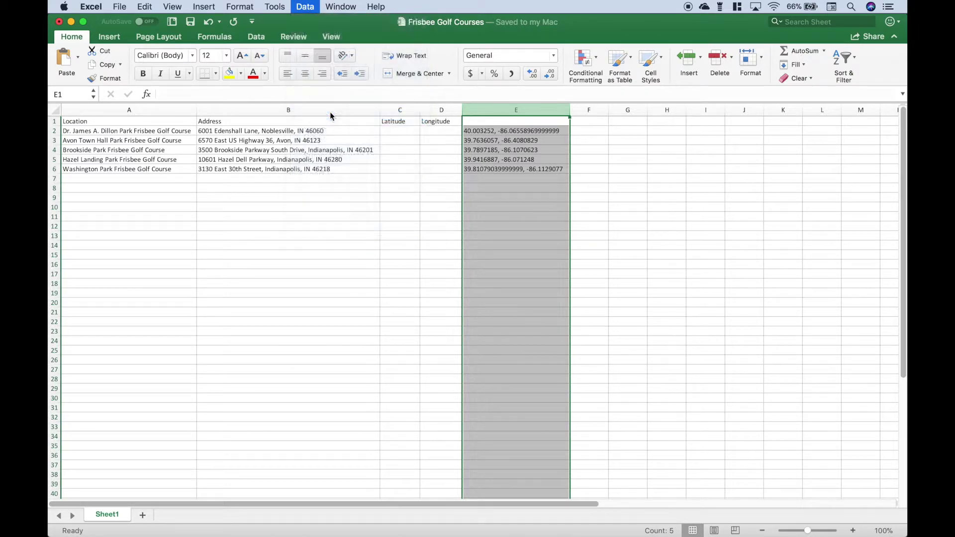
left_click(561, 323)
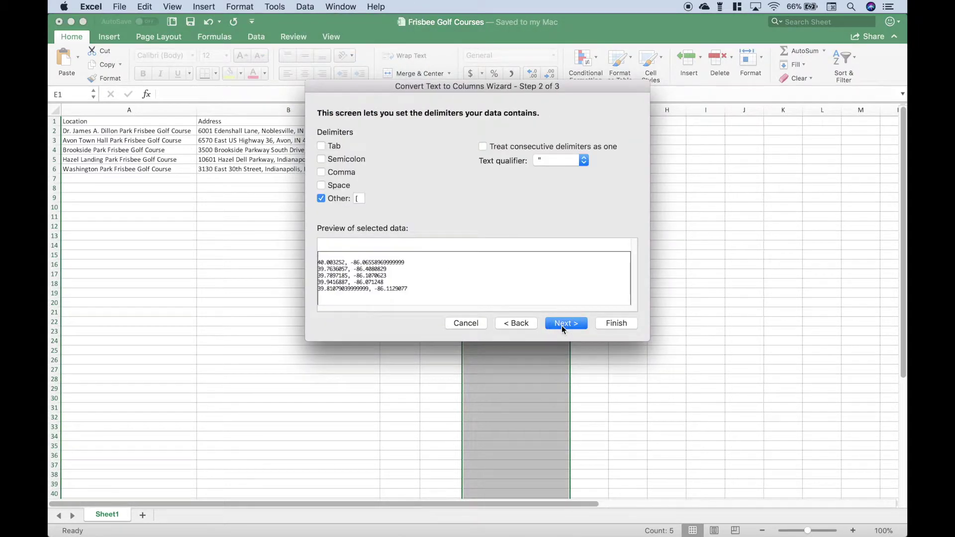
left_click(359, 198)
key("BackSpace")
left_click(321, 198)
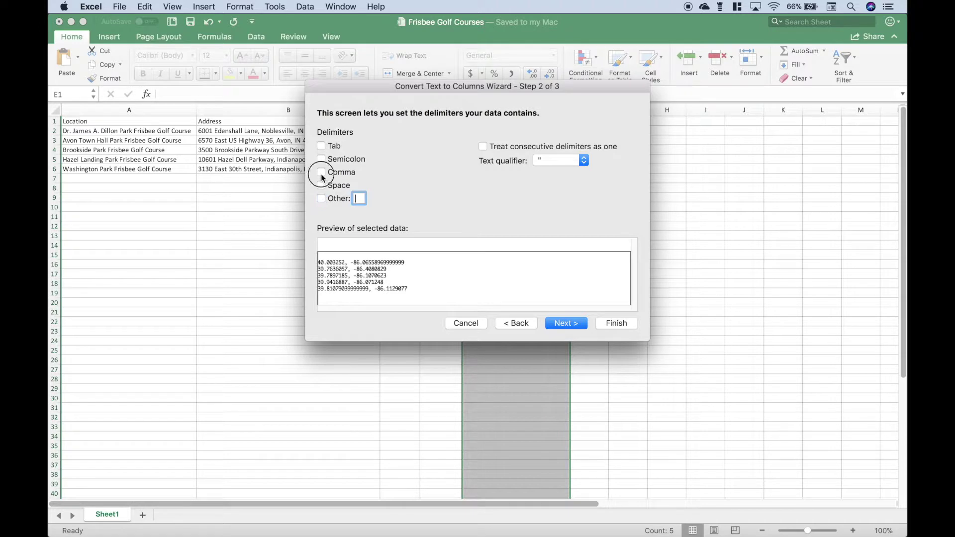
left_click(321, 172)
left_click(614, 324)
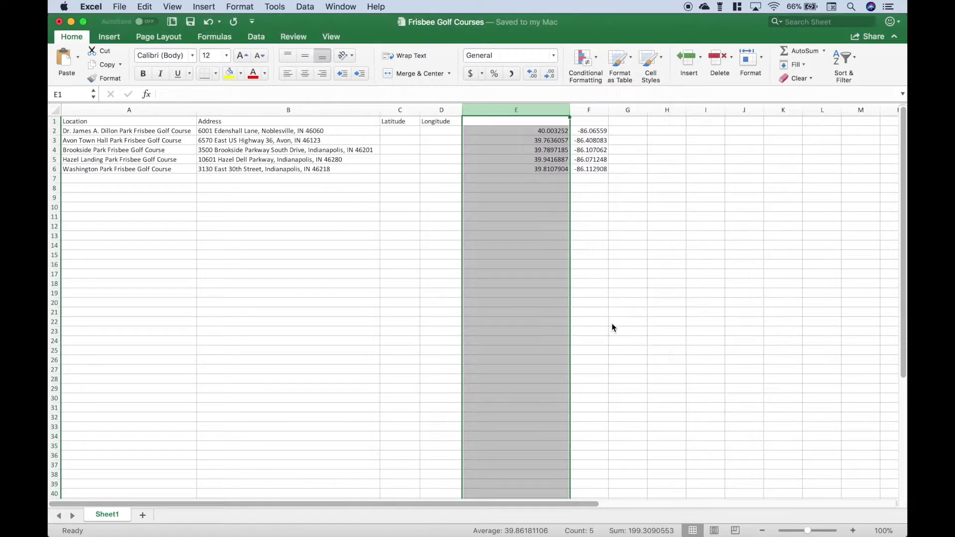
left_click(541, 131)
Step: Move the five coordinate pairs from E2:F6 into the Latitude and Longitude columns at C2
key("shift+Right")
key("shift+Right")
key("shift+Left")
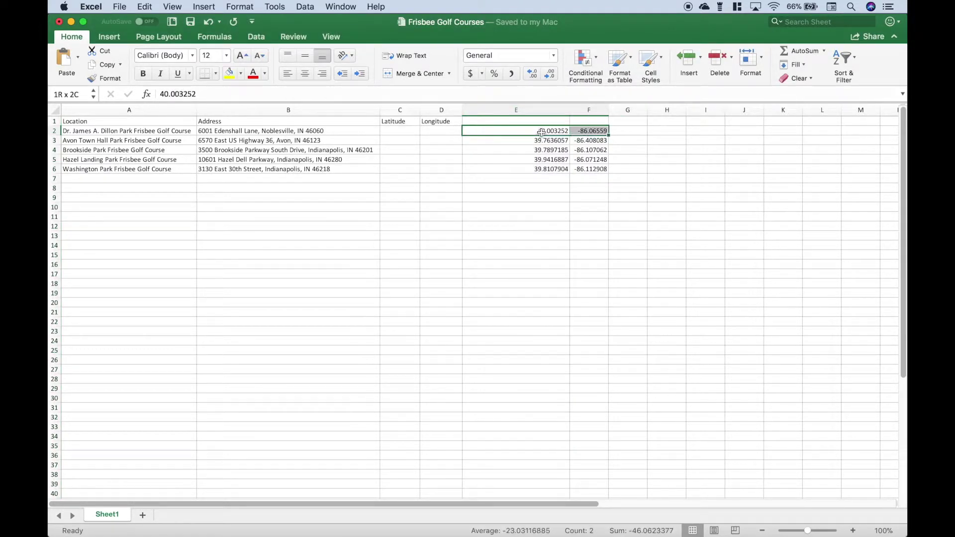
key("shift+Down")
key("shift+Down")
key("shift+Down")
key("shift+Down")
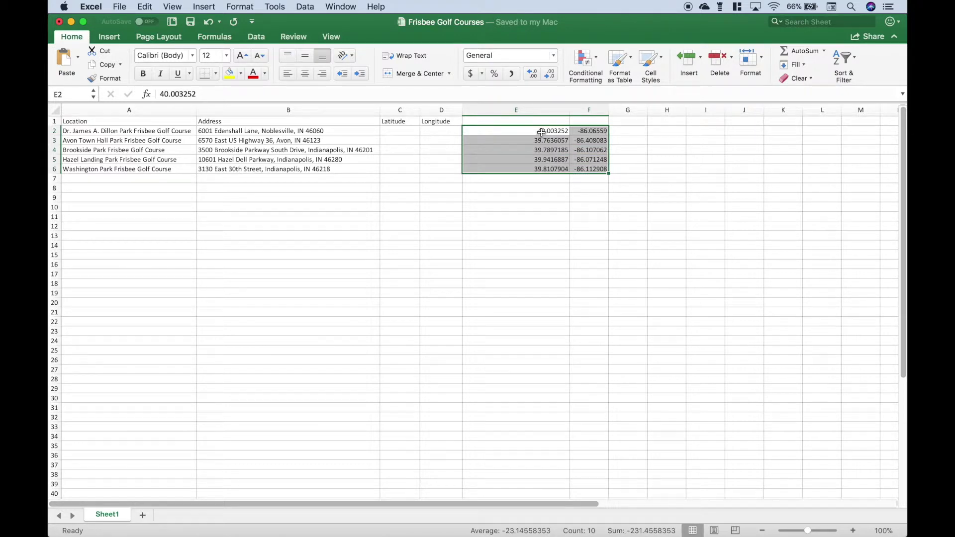
key("super+c")
left_click(393, 131)
key("super+v")
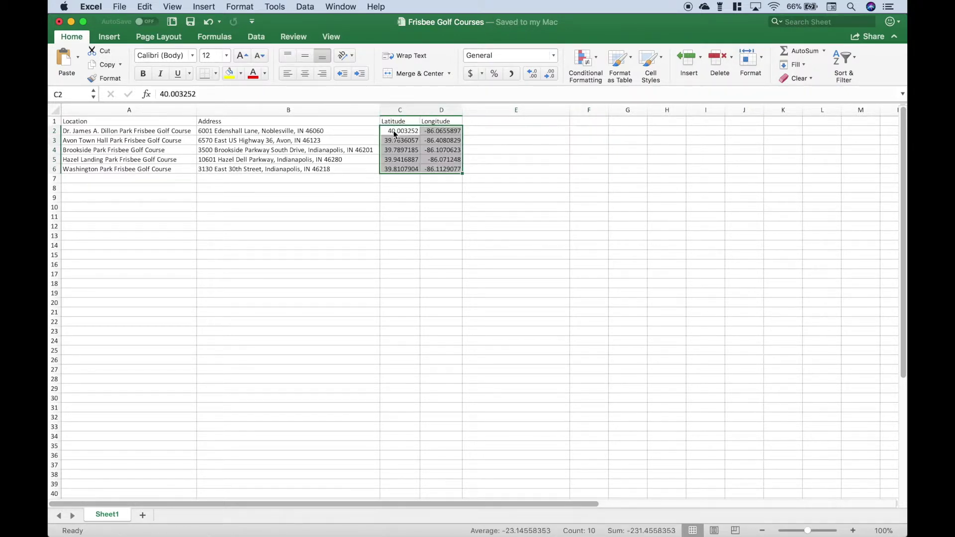
left_click(141, 122)
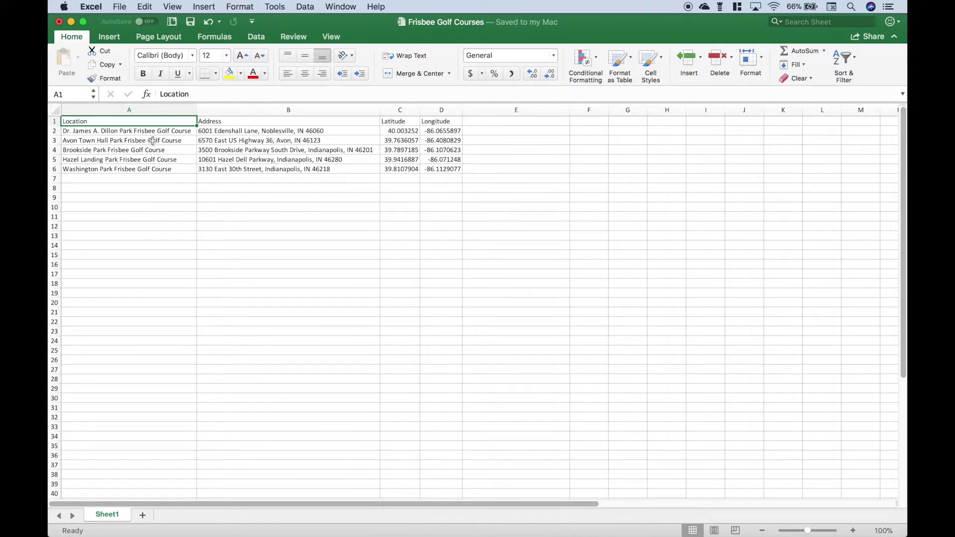
left_click(91, 7)
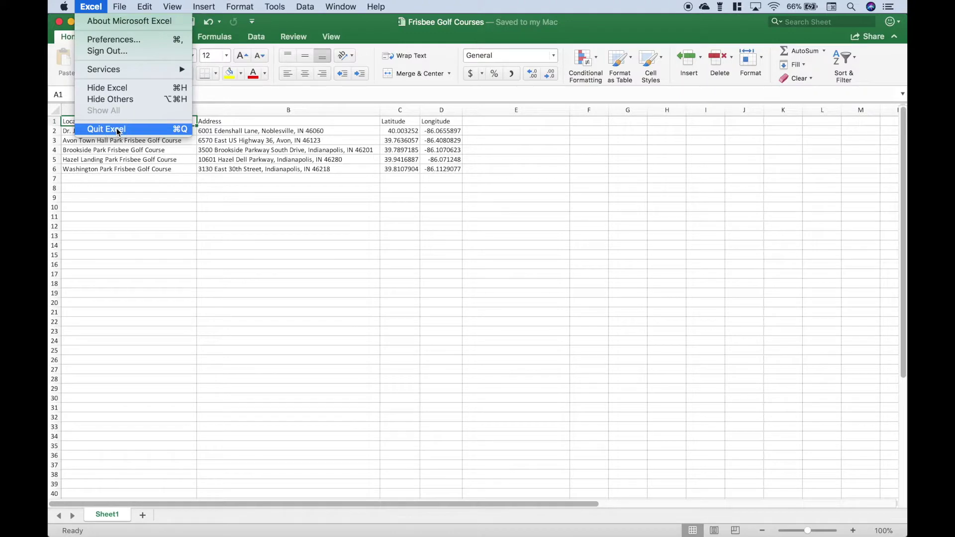
Step: Quit Excel and reveal the desktop to reach geocode.R in RStudio
left_click(119, 130)
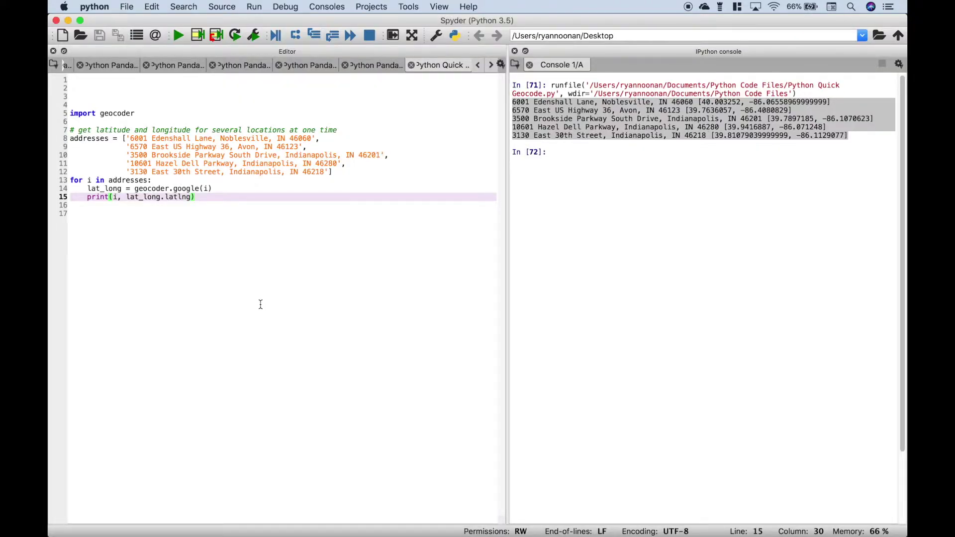
key("F11")
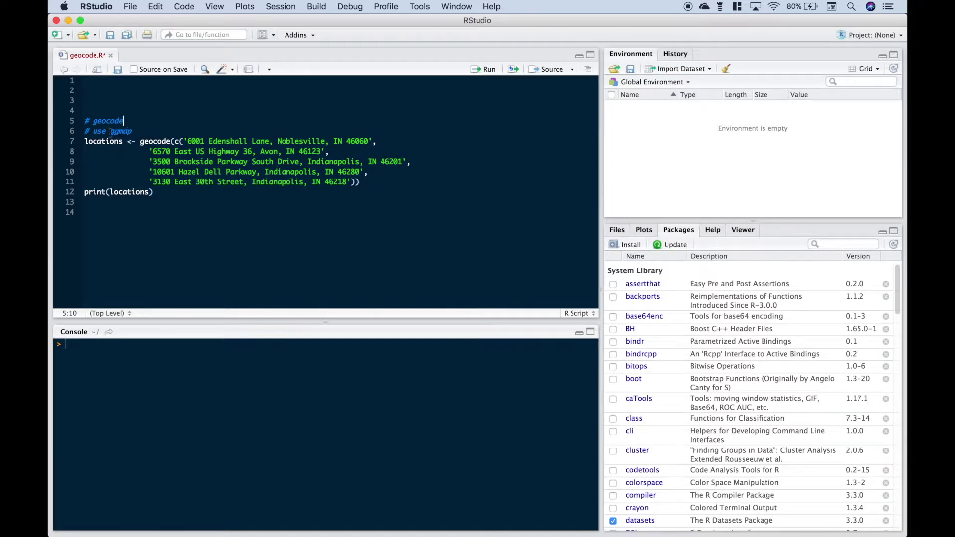
Step: Check that ggmap is available in the Install Packages dialog, then cancel without installing
left_click_drag(110, 132, 132, 131)
scroll(641, 423, "down", 5)
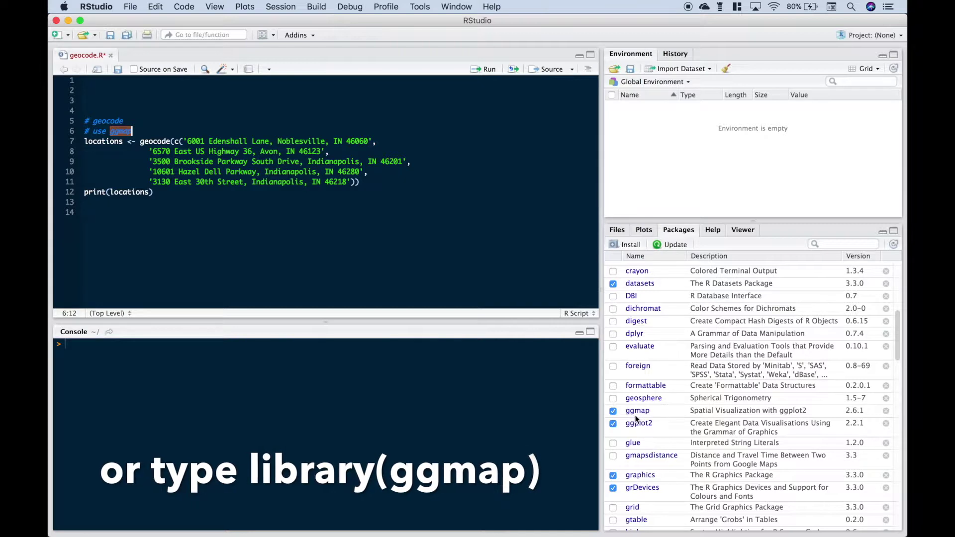
left_click(629, 244)
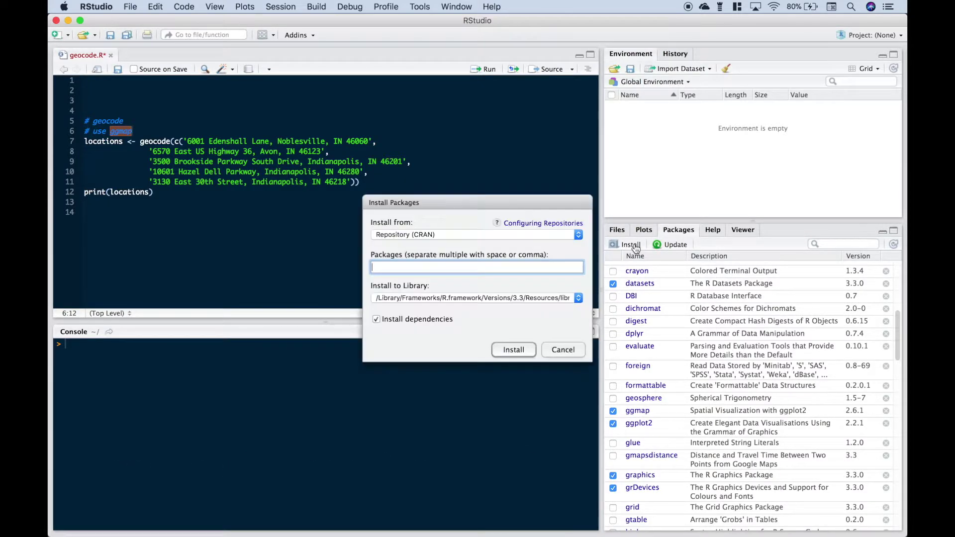
type("gg")
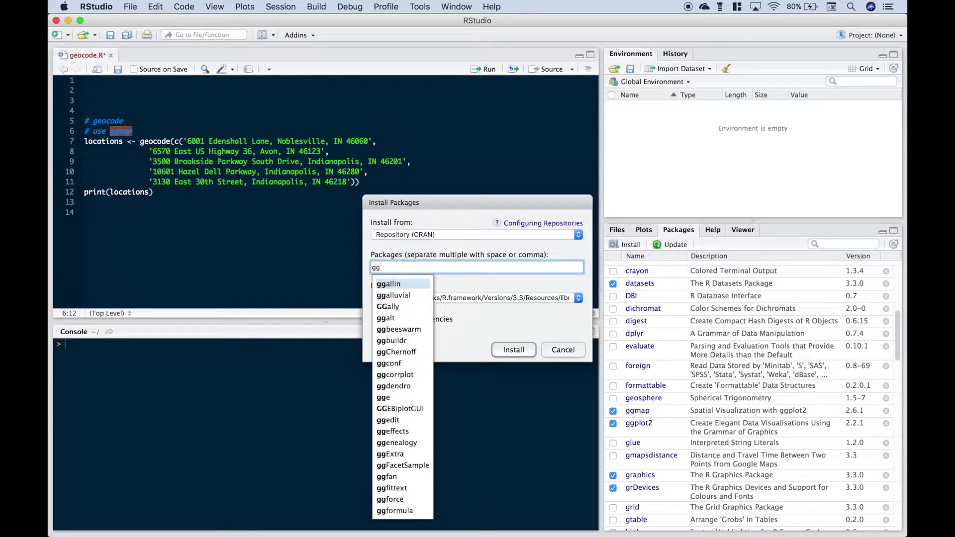
type("map")
left_click(391, 285)
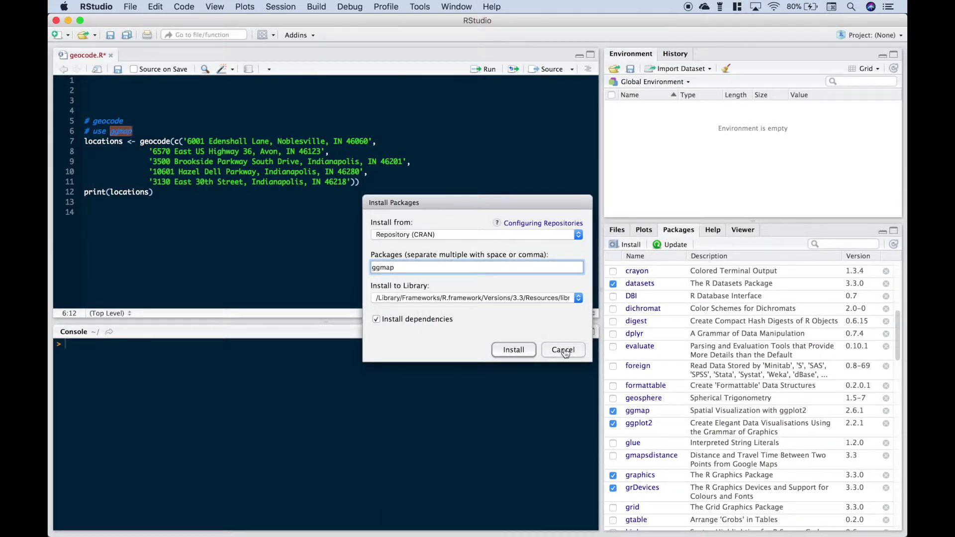
left_click(563, 351)
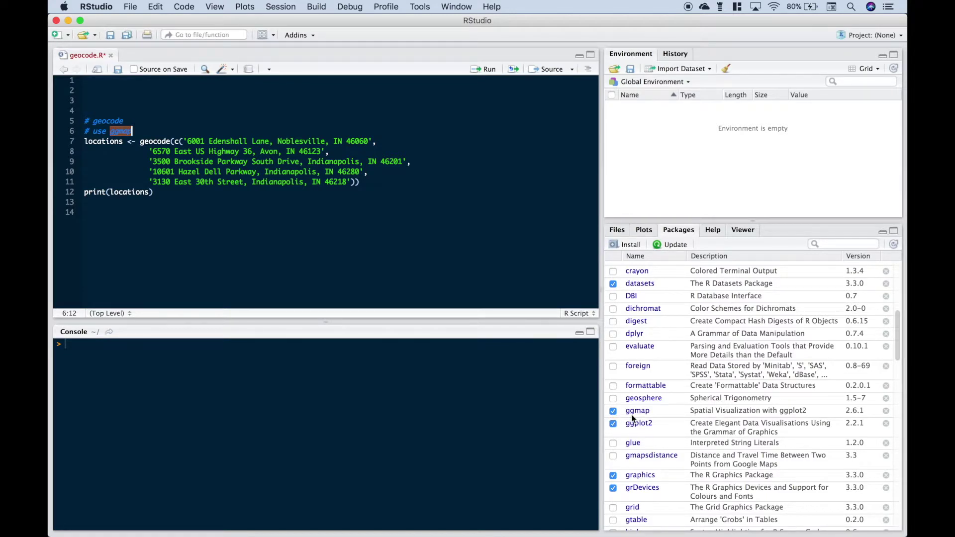
Step: Inspect the geocode() address list and enter ?c() at the console prompt
left_click(184, 140)
left_click_drag(184, 141, 349, 180)
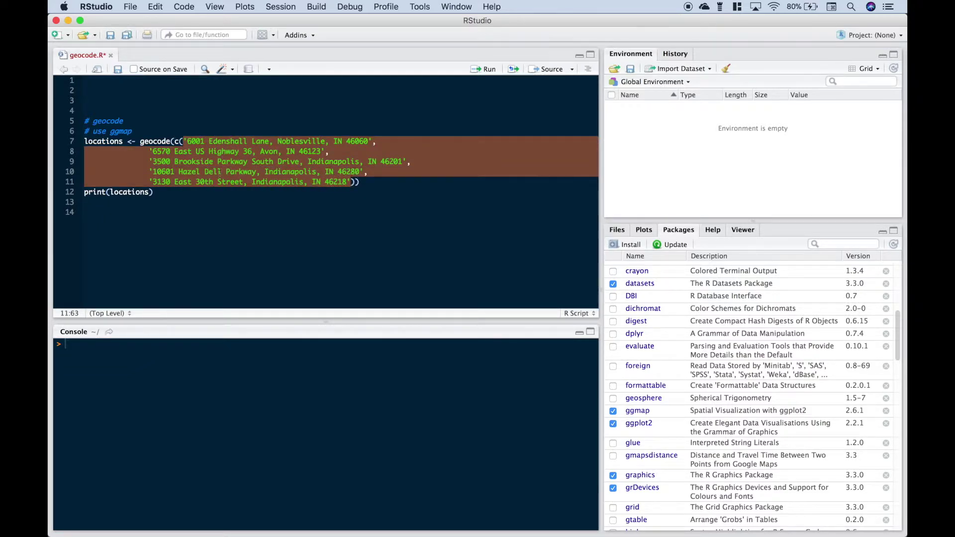
left_click(140, 141)
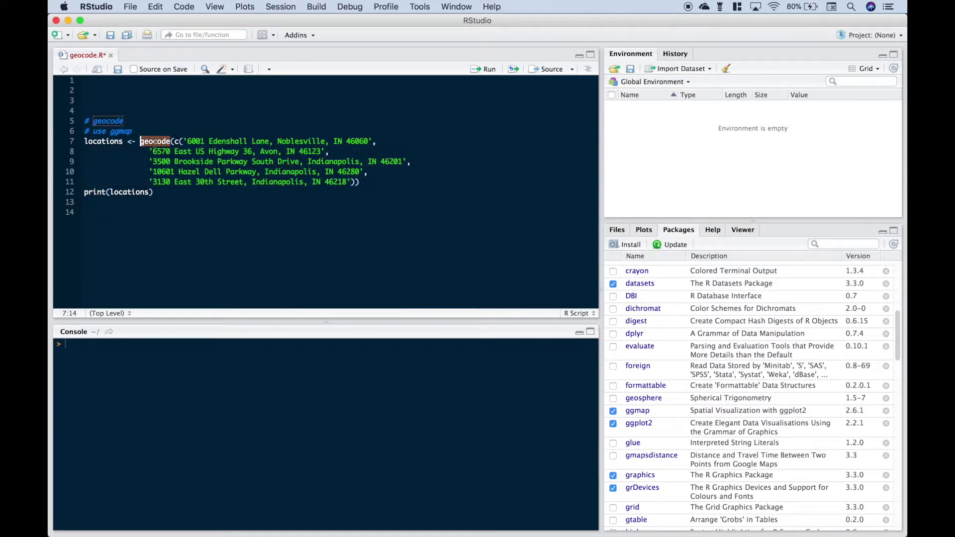
mouse_move(154, 142)
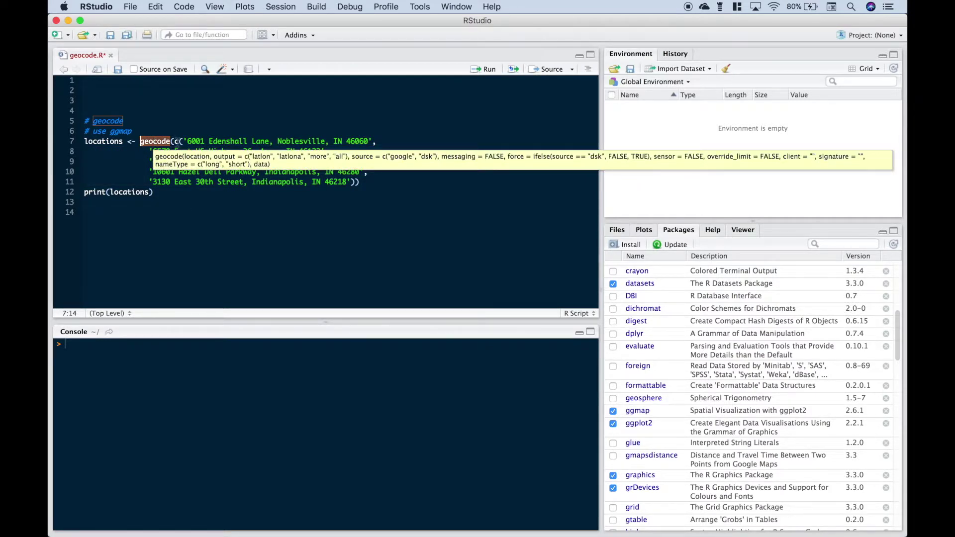
left_click(126, 344)
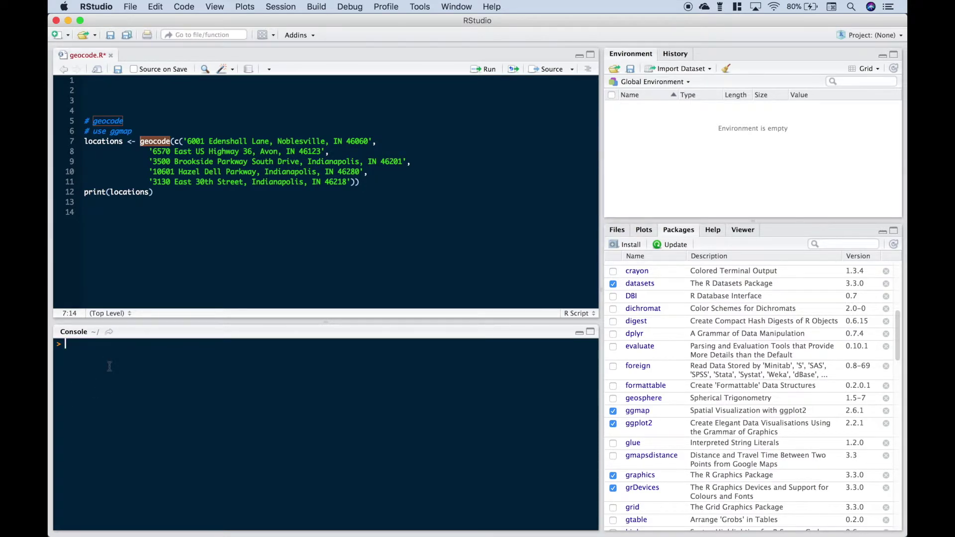
type("?c()")
Step: Run ?c() to show the 'Combine Values into a Vector or List' help, then clear the console
key("Return")
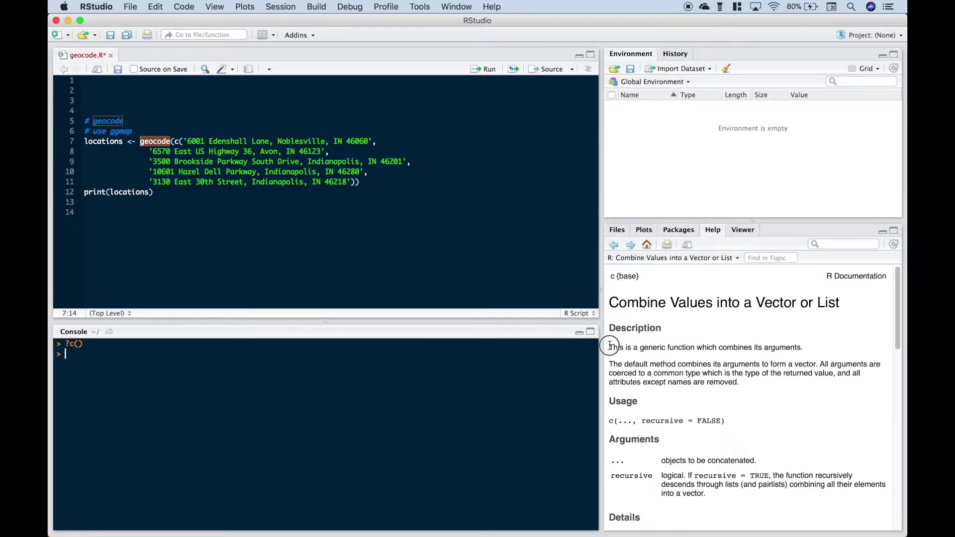
left_click_drag(609, 347, 802, 347)
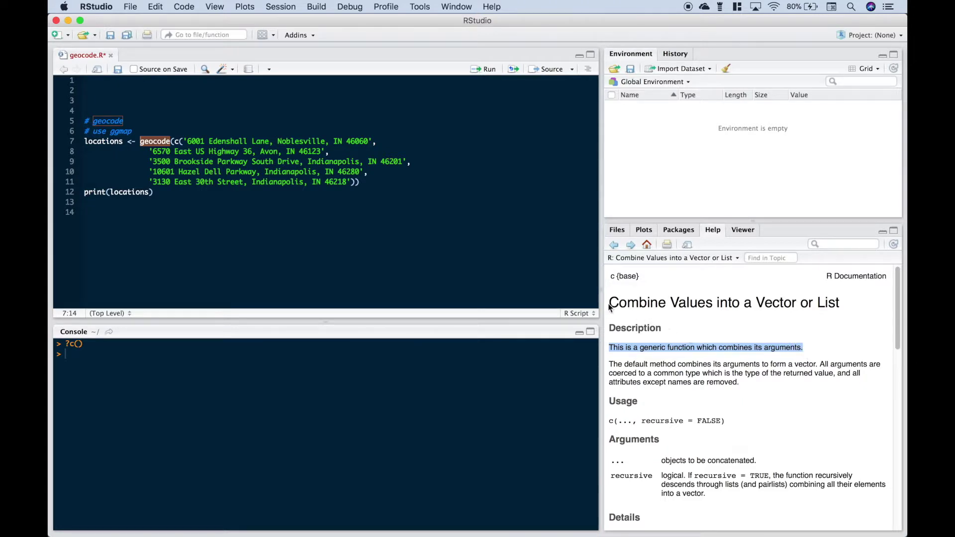
left_click_drag(609, 307, 840, 308)
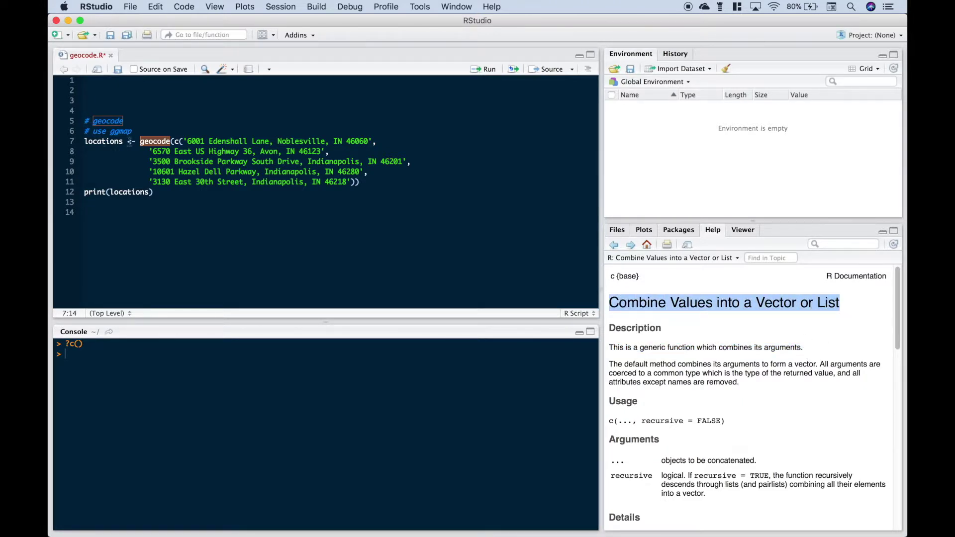
double_click(105, 141)
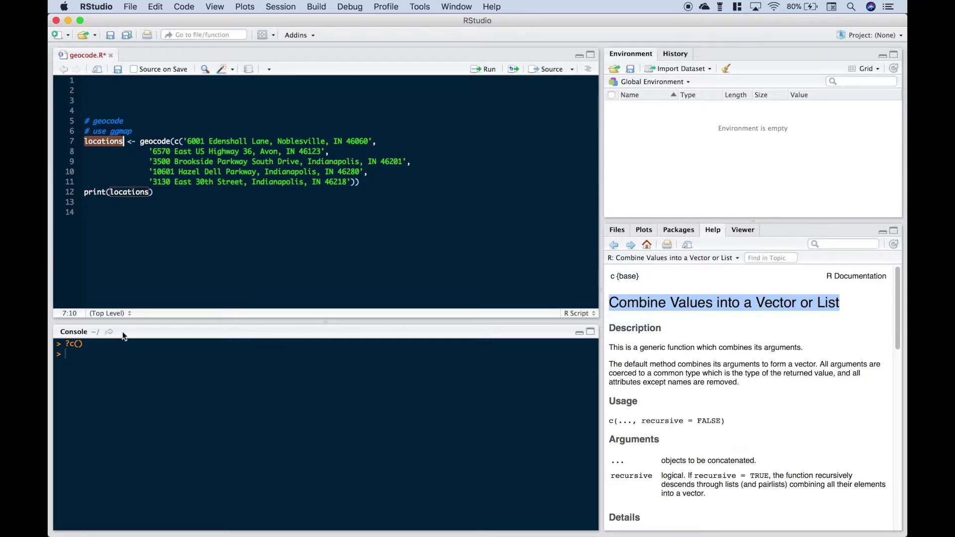
left_click(91, 353)
key("ctrl+l")
Step: Run the geocoding code on lines 5–12 twice to fill the NA rows, then select the printed coordinates
left_click_drag(161, 193, 77, 127)
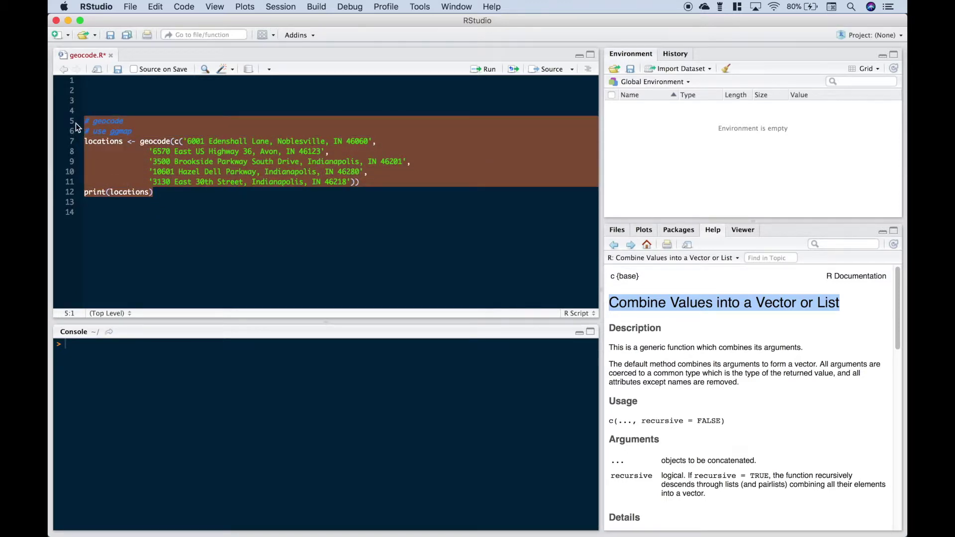
left_click(476, 71)
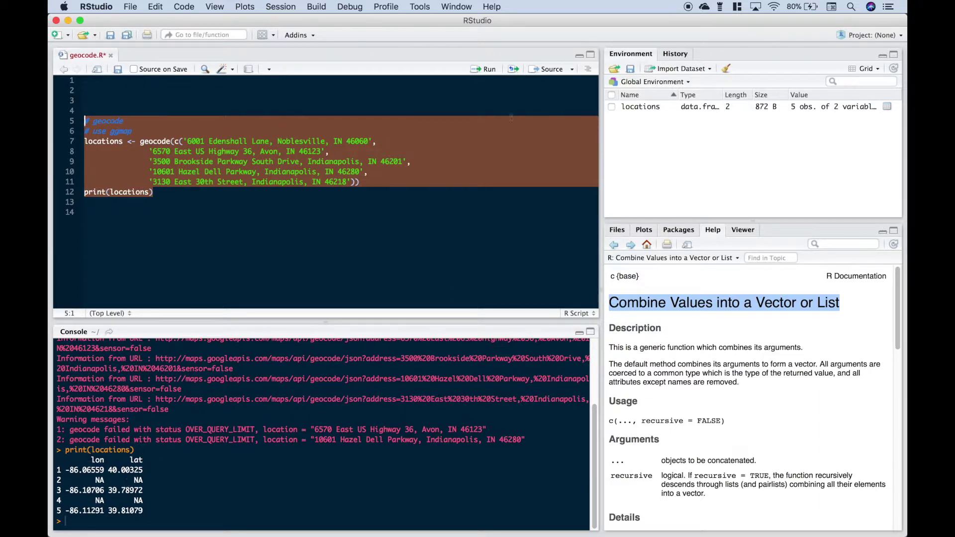
left_click(480, 69)
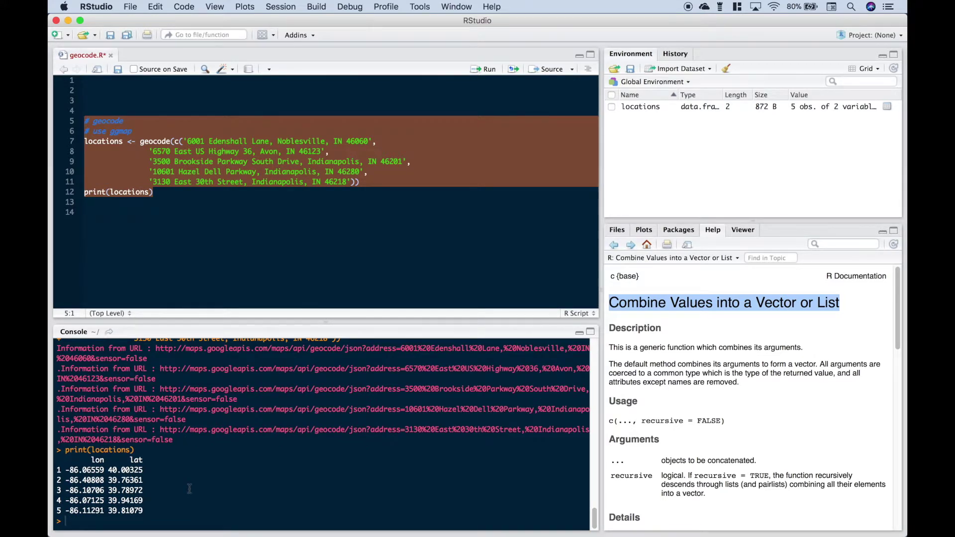
left_click_drag(70, 460, 153, 510)
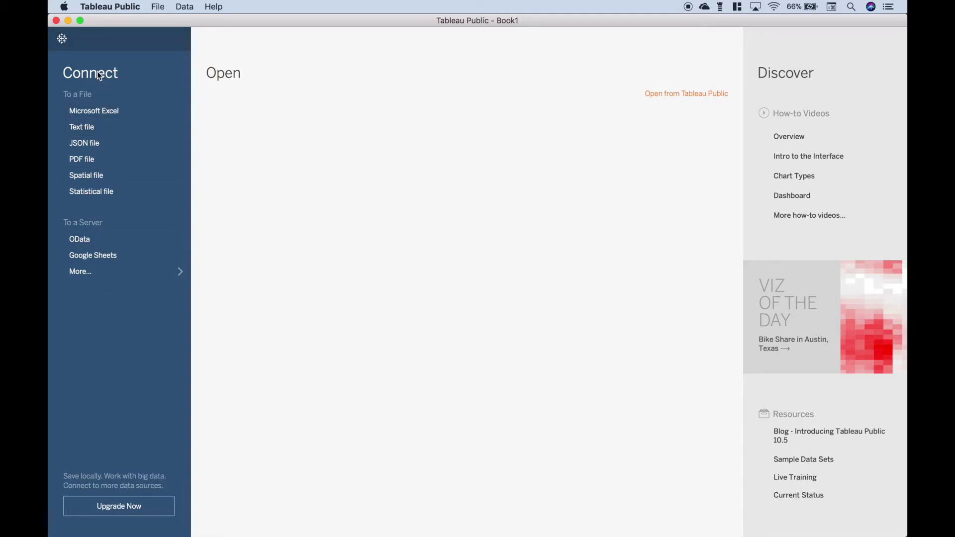
Step: Connect to the Desktop workbook Frisbee Golf Courses.xlsx as an Excel data source
left_click(100, 112)
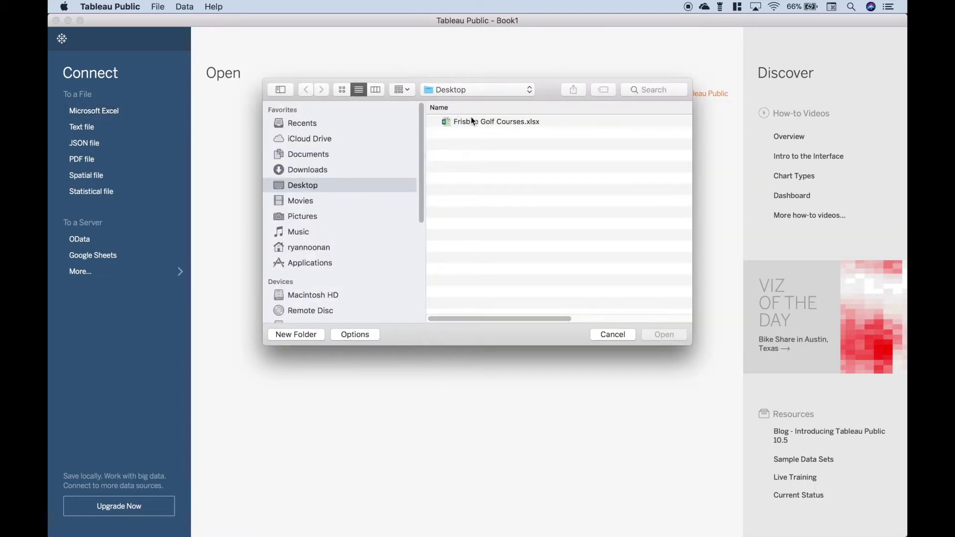
left_click(467, 124)
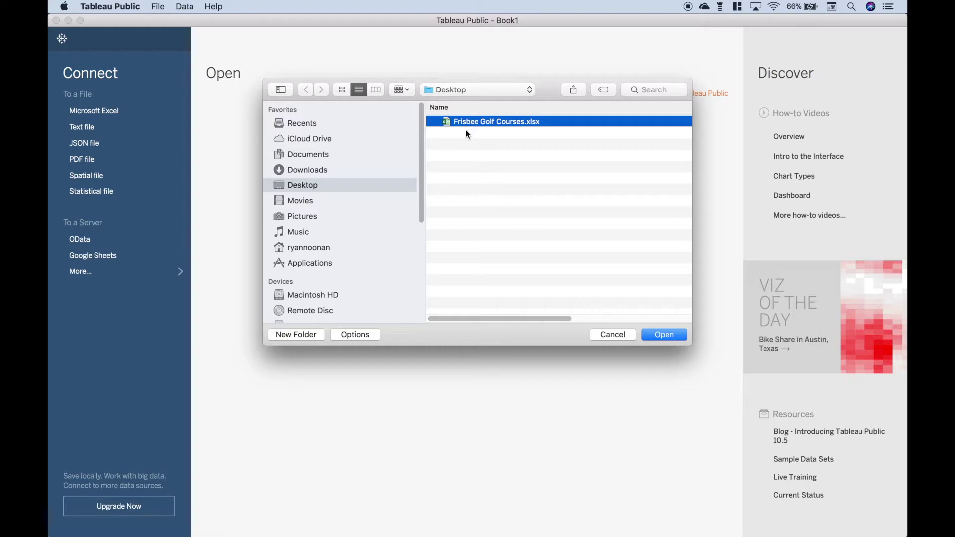
left_click(663, 340)
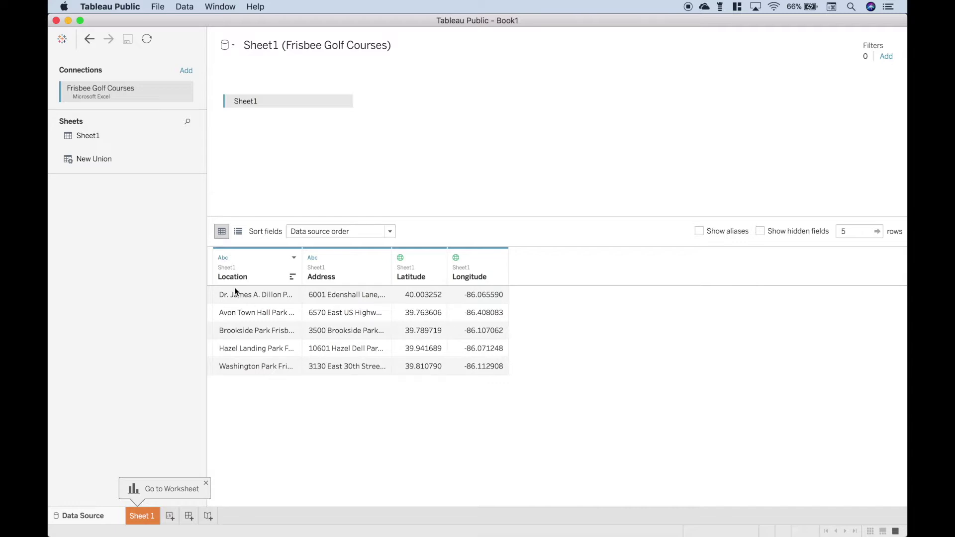
Step: Set the Latitude column's geographic role to Latitude and the Longitude column's to Longitude
left_click(222, 259)
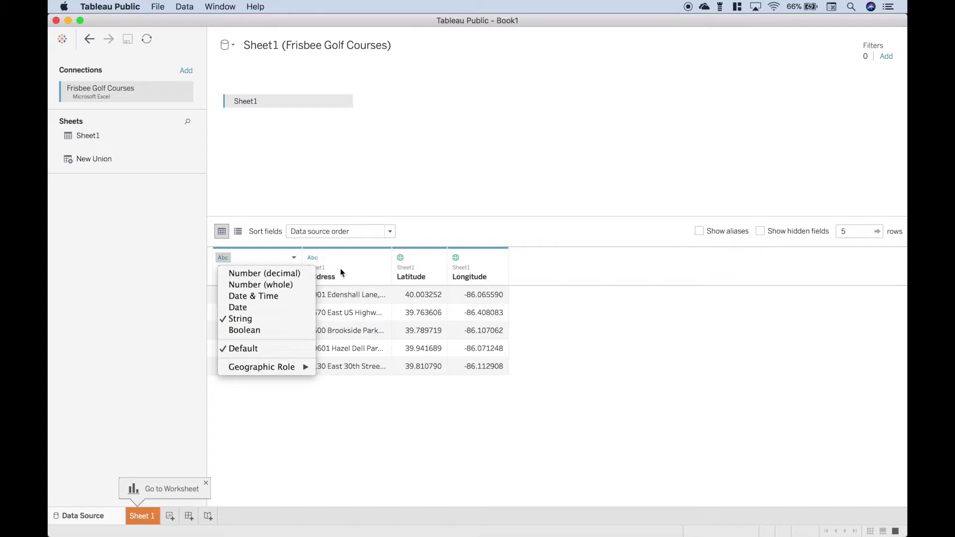
left_click(339, 397)
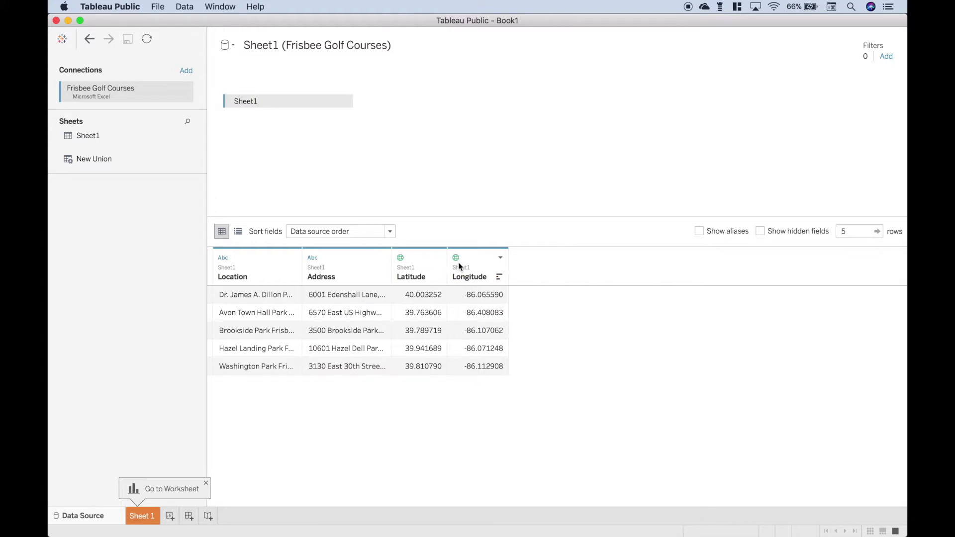
left_click(404, 259)
mouse_move(429, 367)
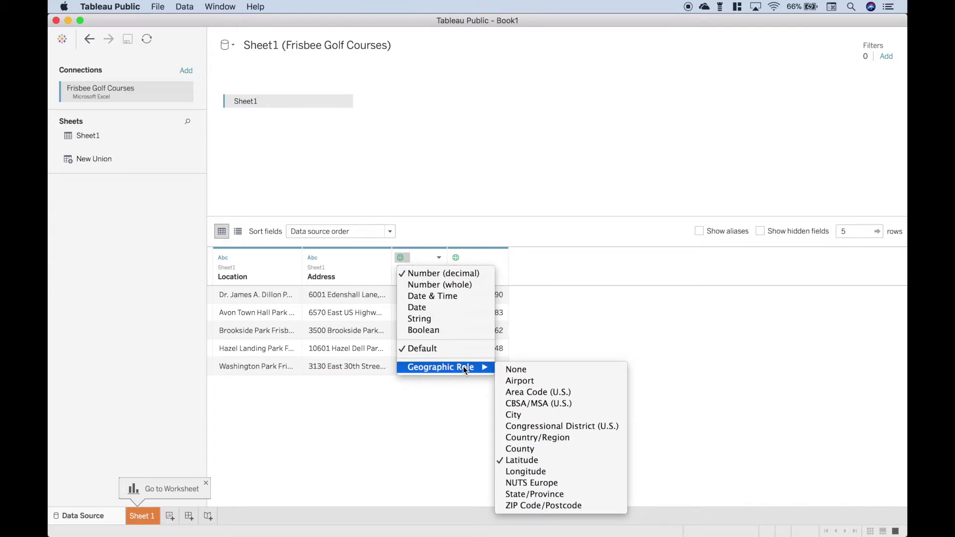
left_click(521, 462)
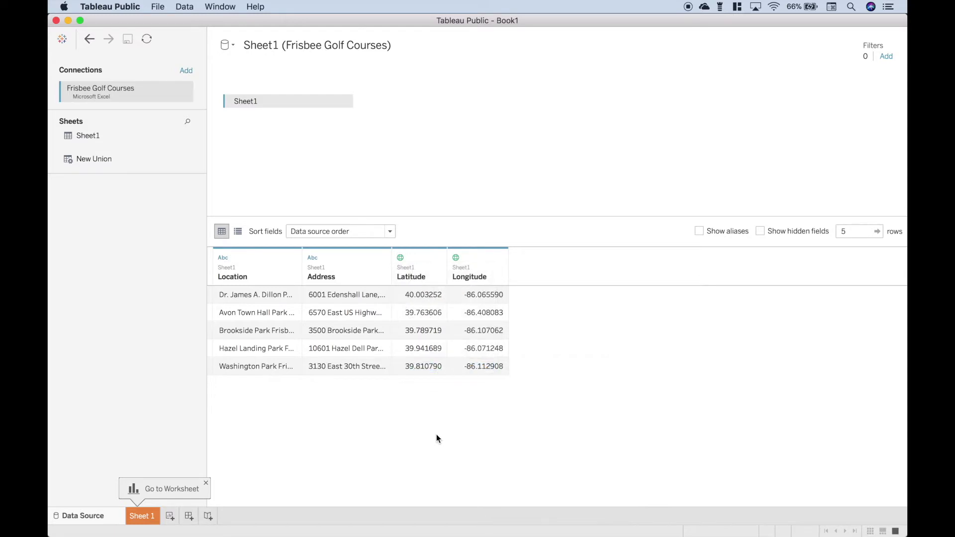
left_click(456, 257)
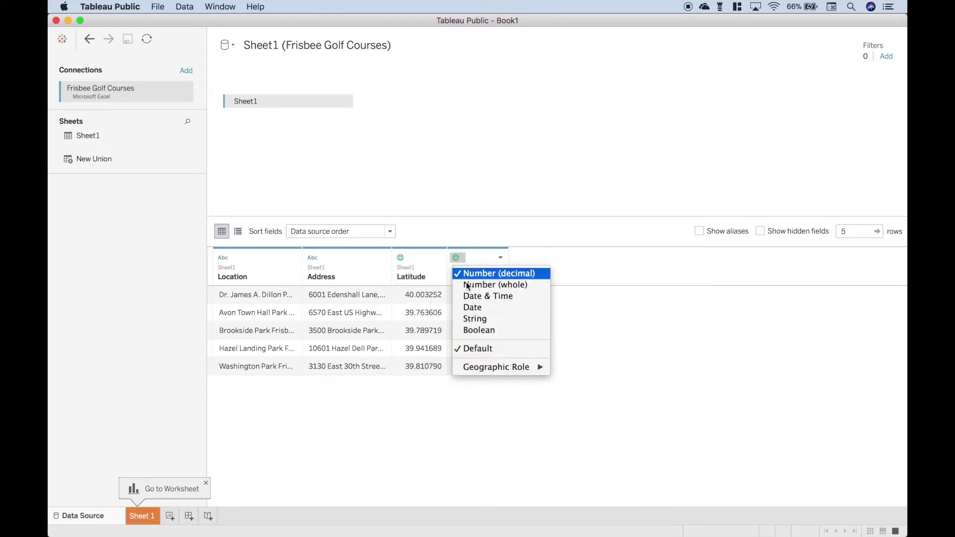
mouse_move(486, 371)
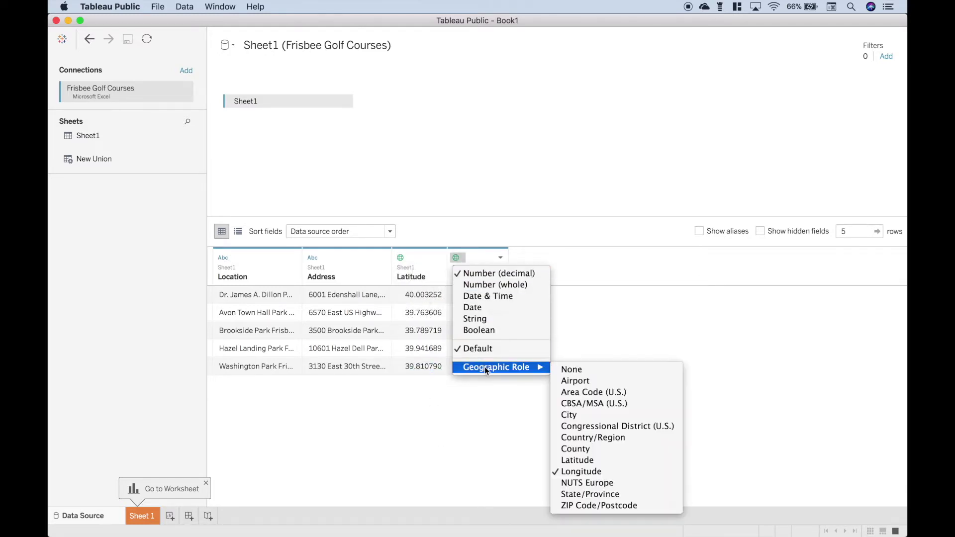
left_click(571, 473)
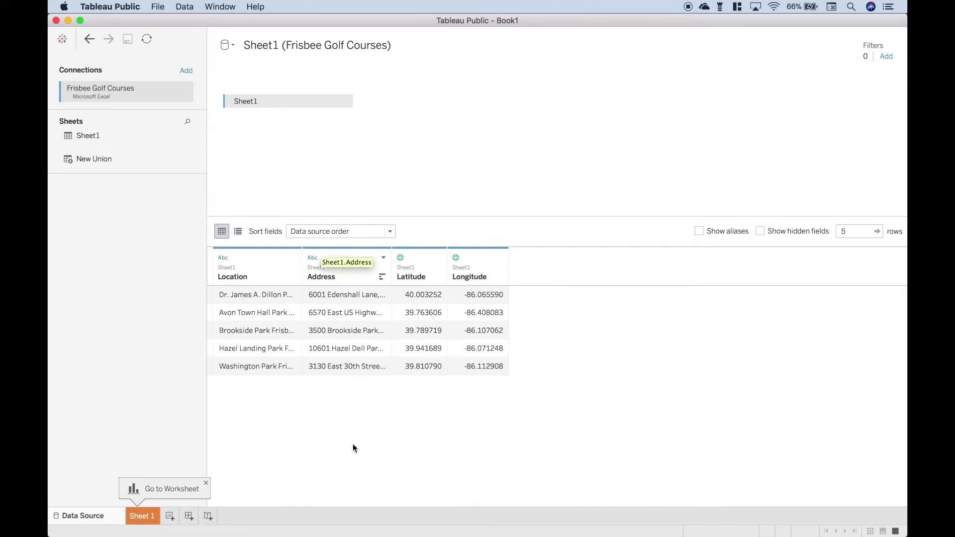
Step: In Sheet 1, add Latitude to Rows and Longitude to Columns to create a map
left_click(143, 517)
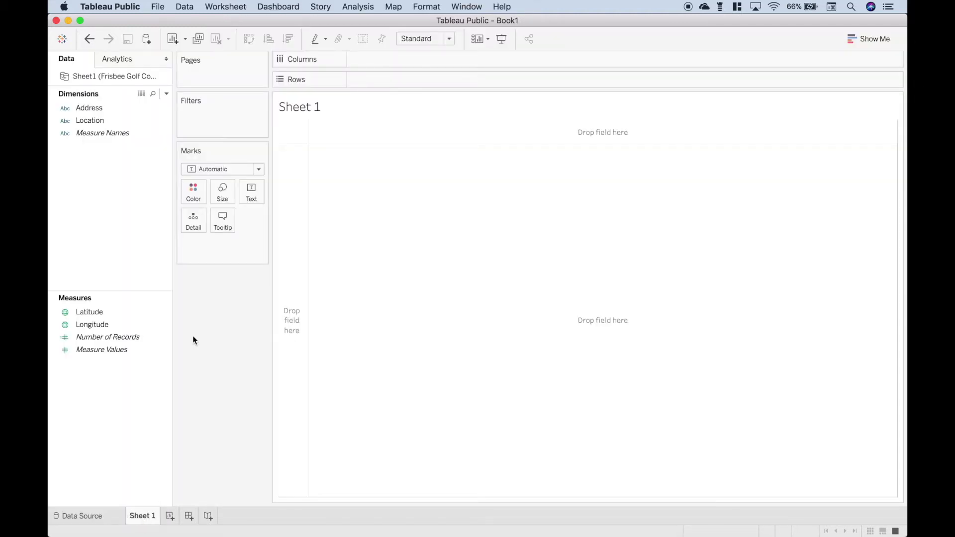
left_click(102, 314)
left_click(215, 400)
left_click(103, 312)
left_click(109, 325)
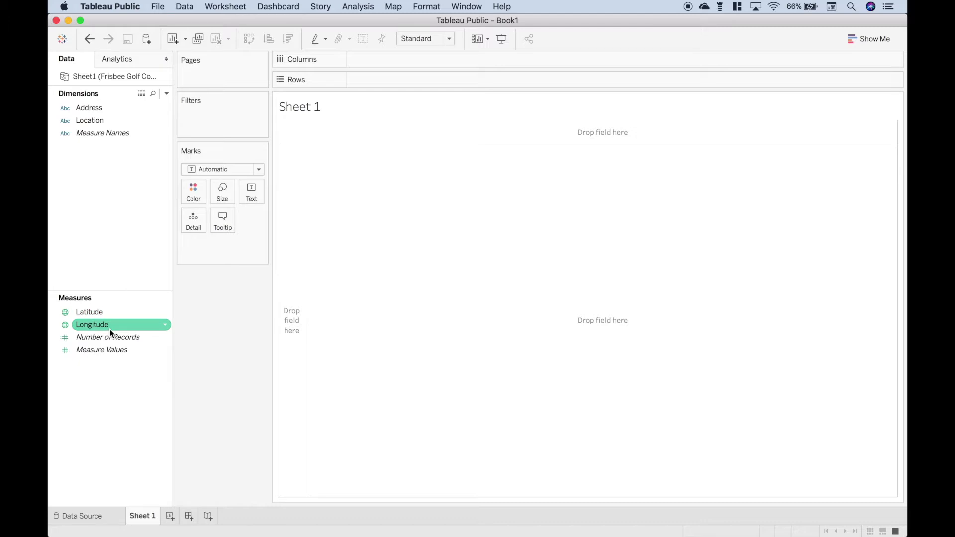
left_click(114, 312)
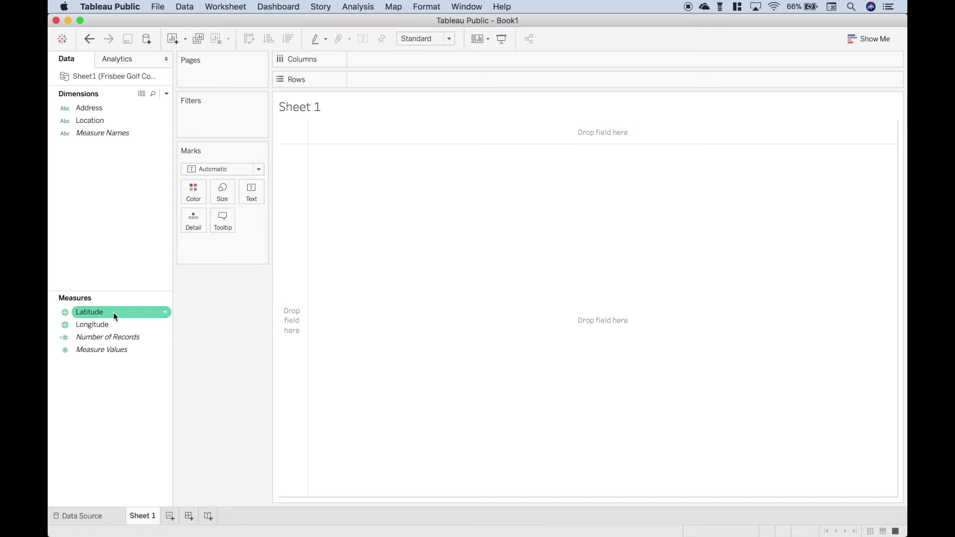
double_click(113, 312)
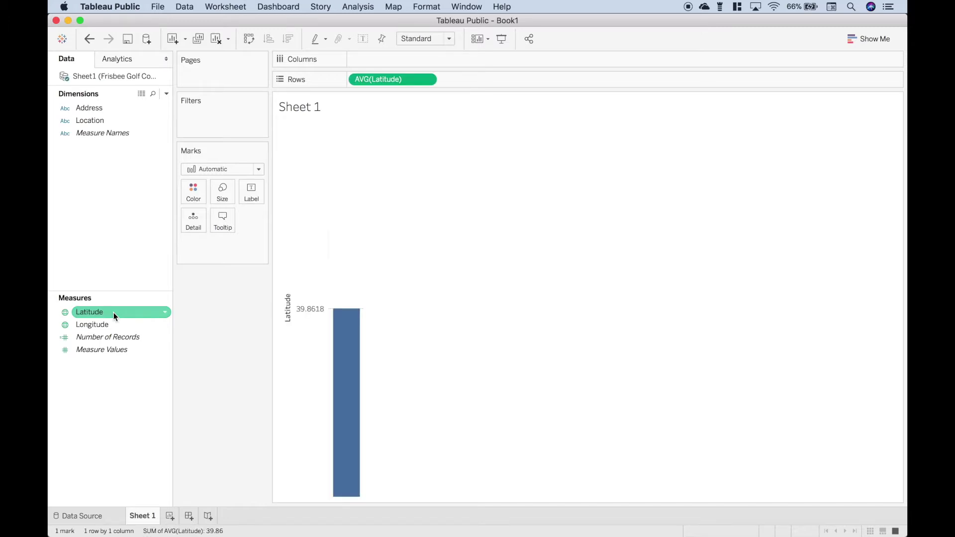
left_click(107, 328)
double_click(108, 328)
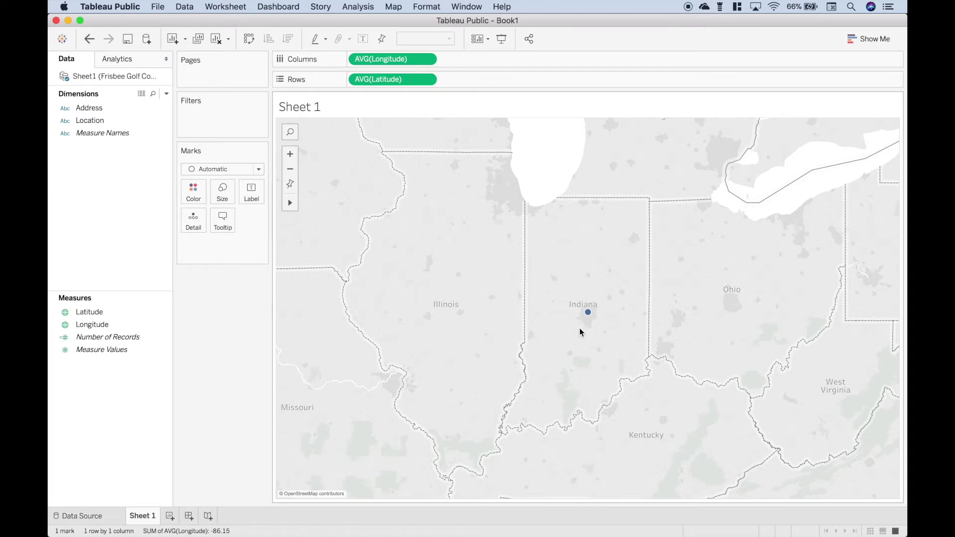
Step: Put Location on the Detail shelf so each course plots as its own point
mouse_move(581, 312)
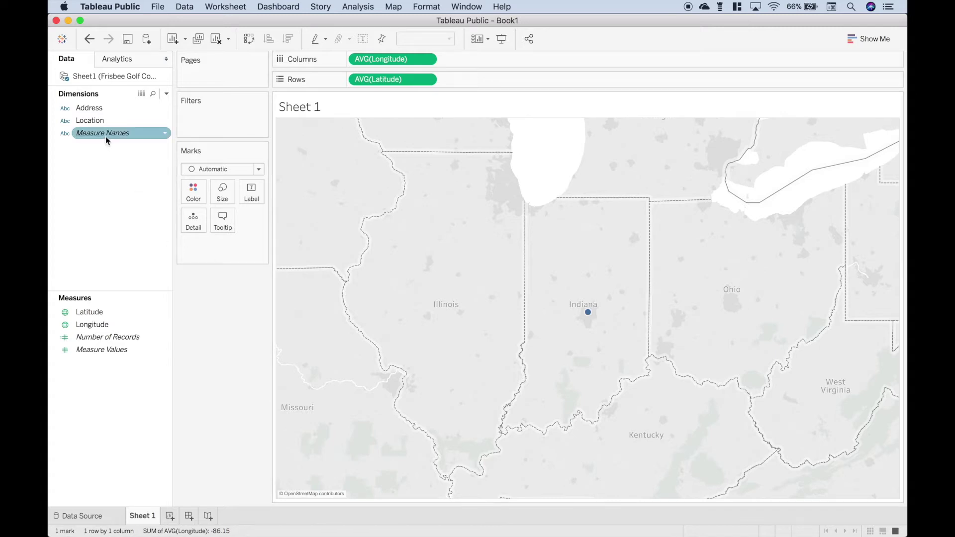
left_click_drag(92, 125, 193, 221)
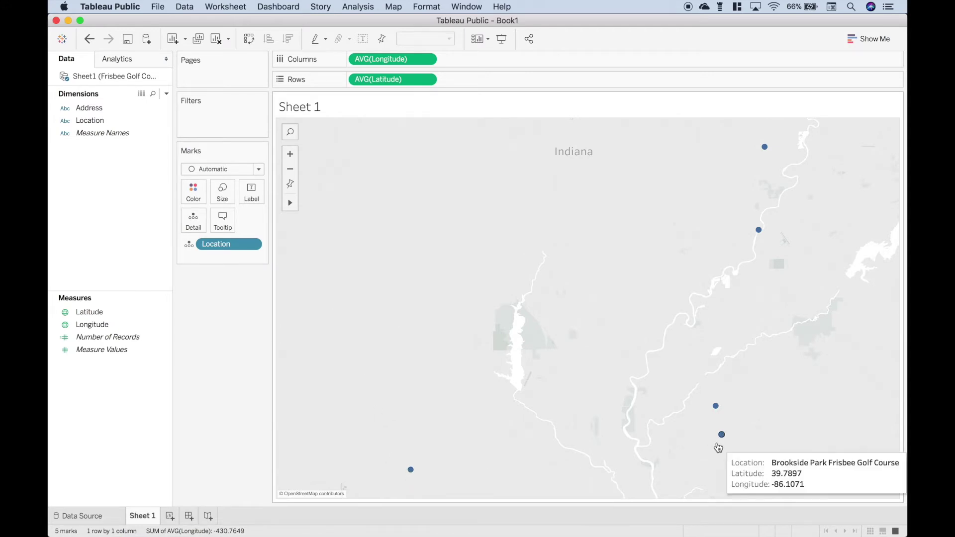
mouse_move(716, 408)
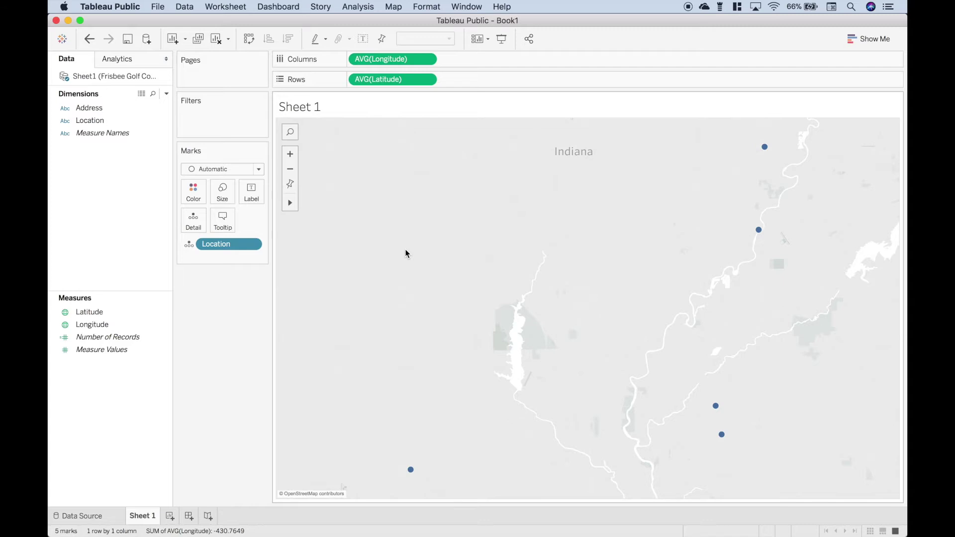
Step: Turn on Streets and Highways, County Borders and County Names layers, zoomed out to all five courses
left_click(395, 6)
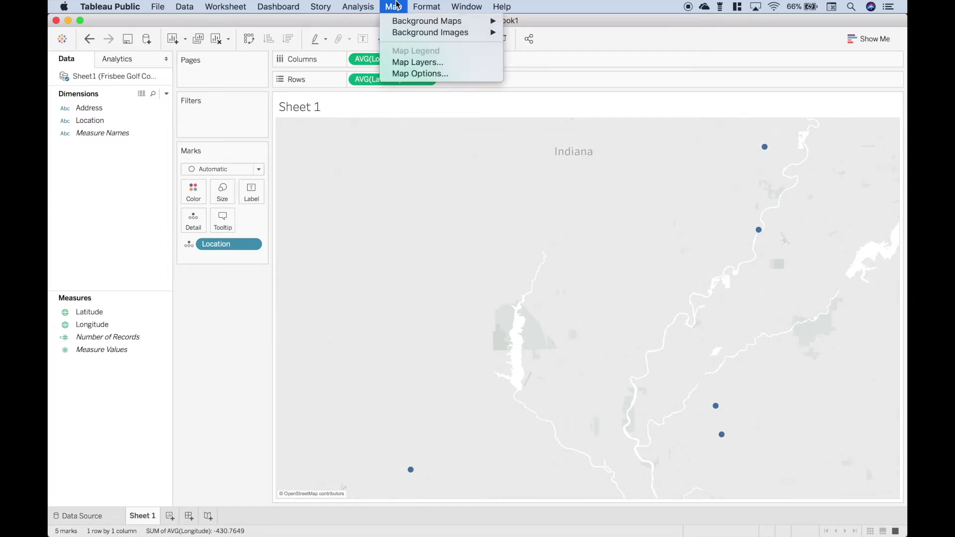
left_click(408, 62)
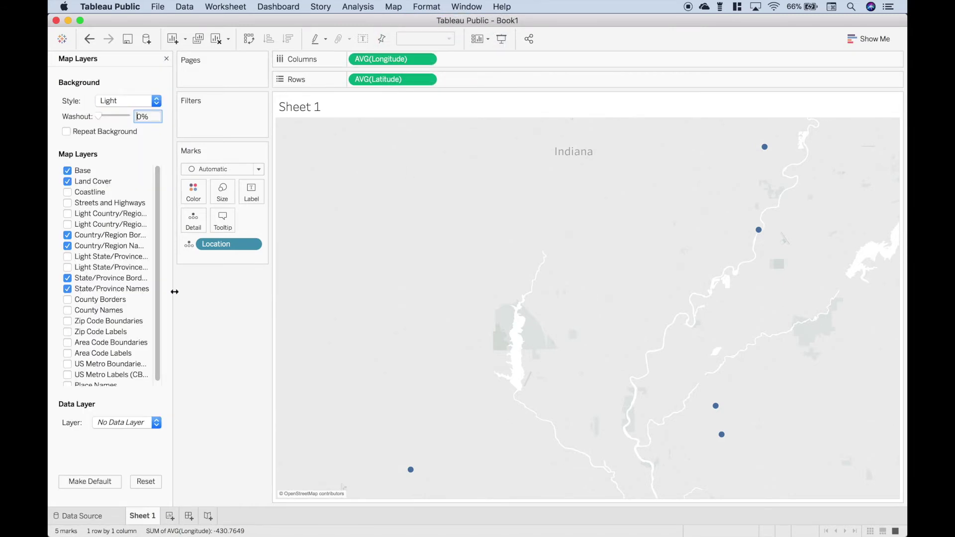
left_click(91, 301)
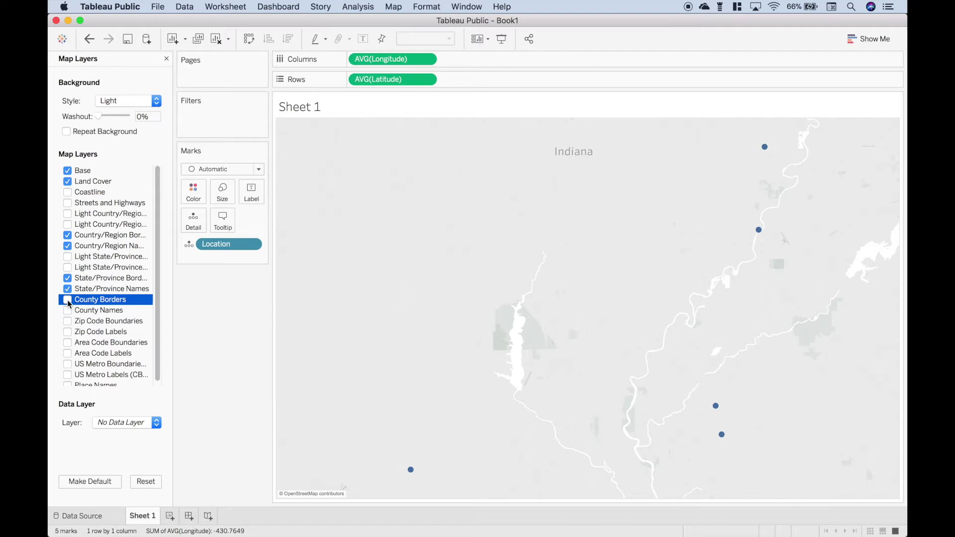
left_click(69, 301)
left_click(68, 312)
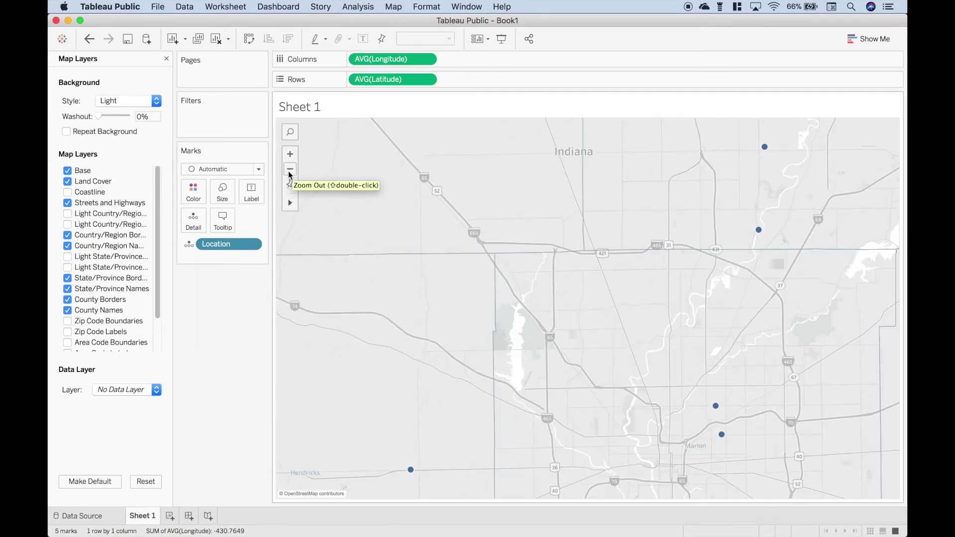
left_click(291, 172)
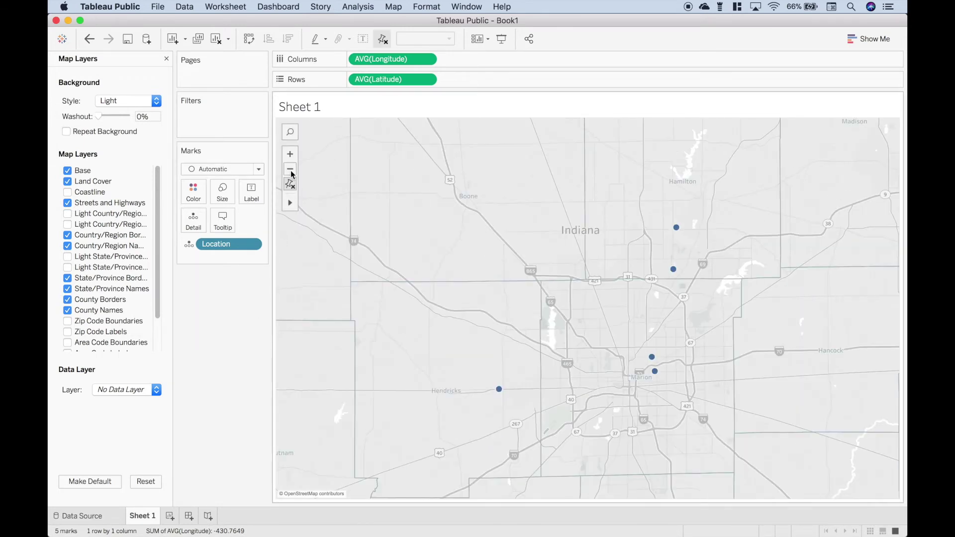
left_click(167, 59)
Step: Drop Location onto the Label mark so each point shows its course name
left_click(93, 121)
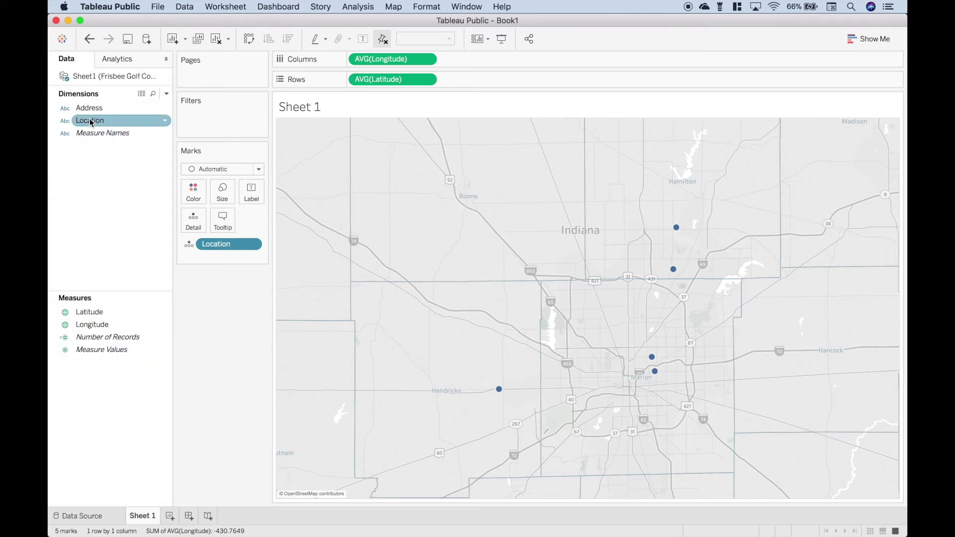
left_click_drag(93, 121, 132, 128)
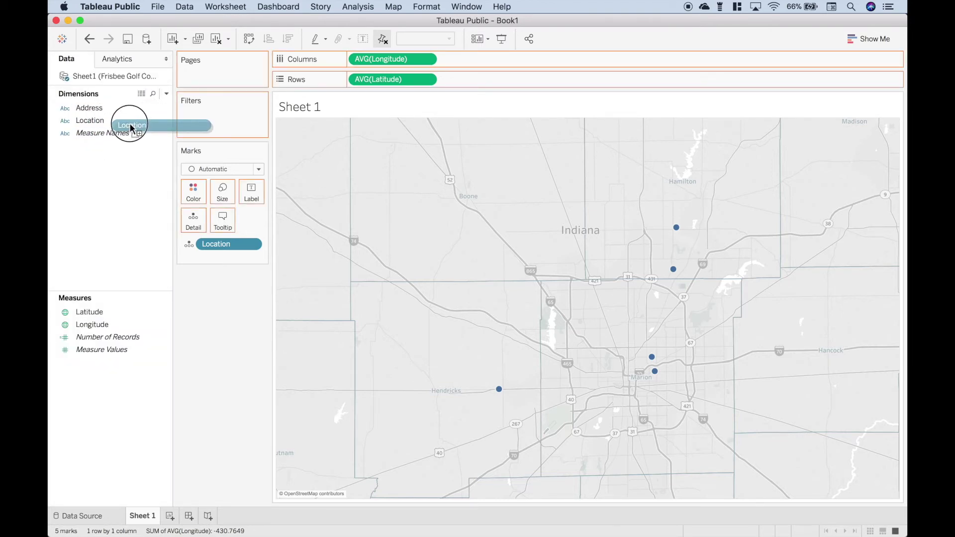
left_click_drag(132, 128, 251, 192)
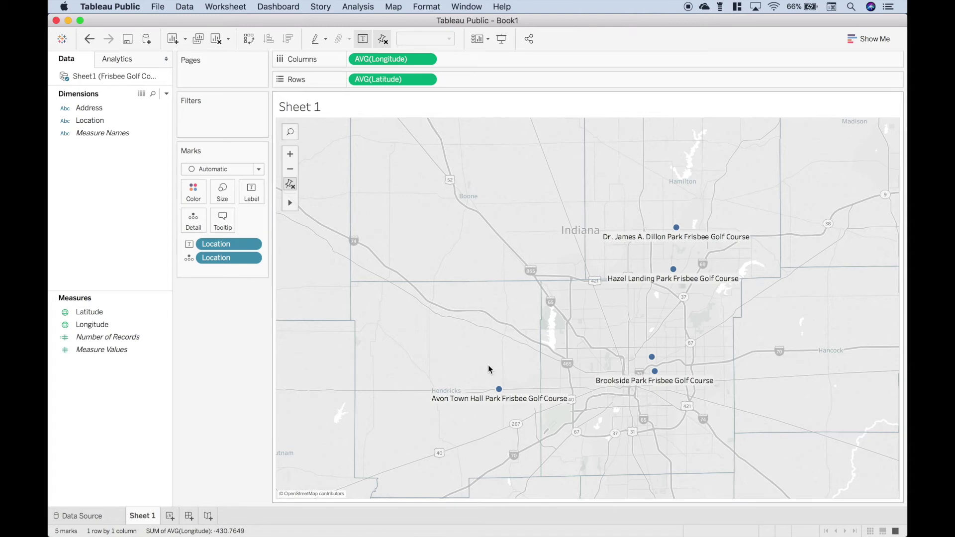
Step: Zoom and pan the map to check labels on Washington, Brookside and Hazel Landing Parks
scroll(487, 369, "up", 3)
scroll(489, 369, "up", 3)
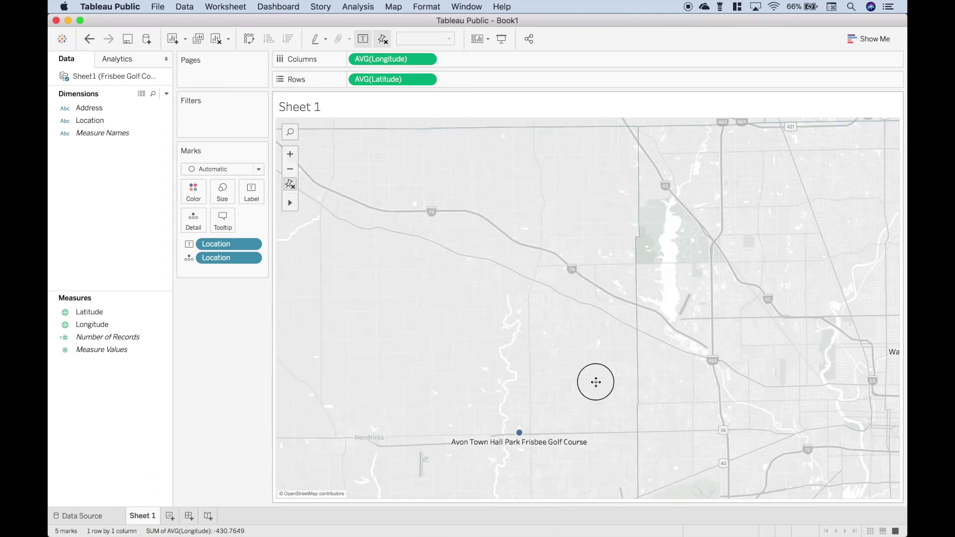
left_click_drag(594, 382, 485, 356)
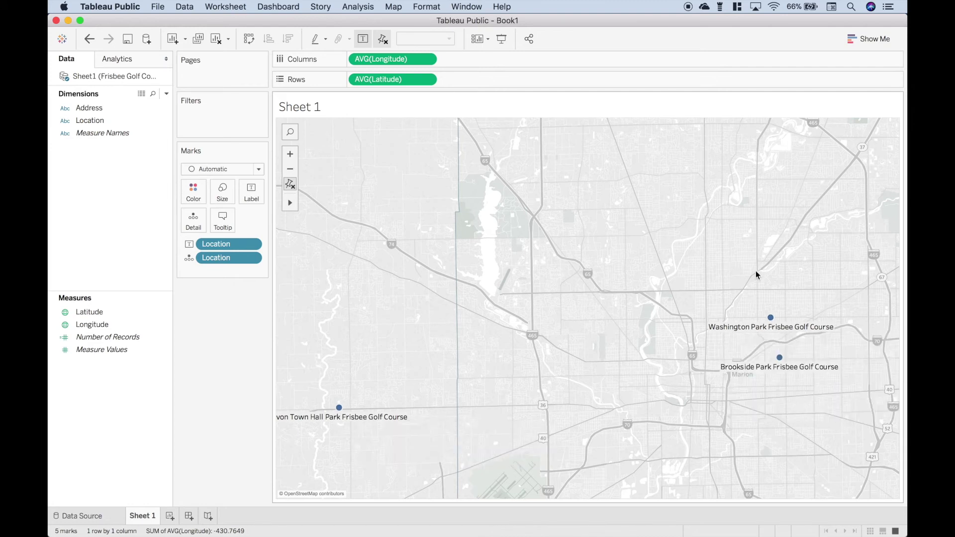
left_click_drag(756, 270, 576, 335)
left_click_drag(723, 184, 812, 169)
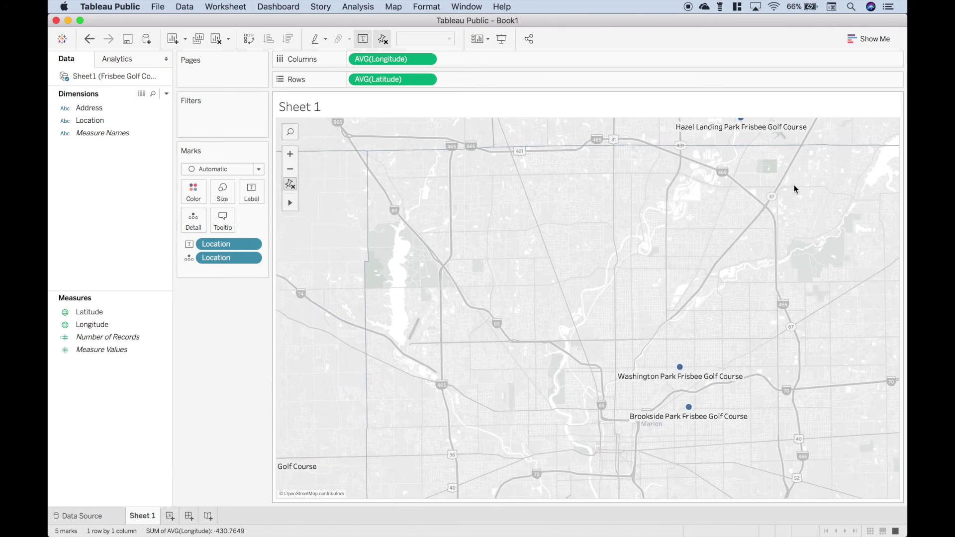
left_click(290, 169)
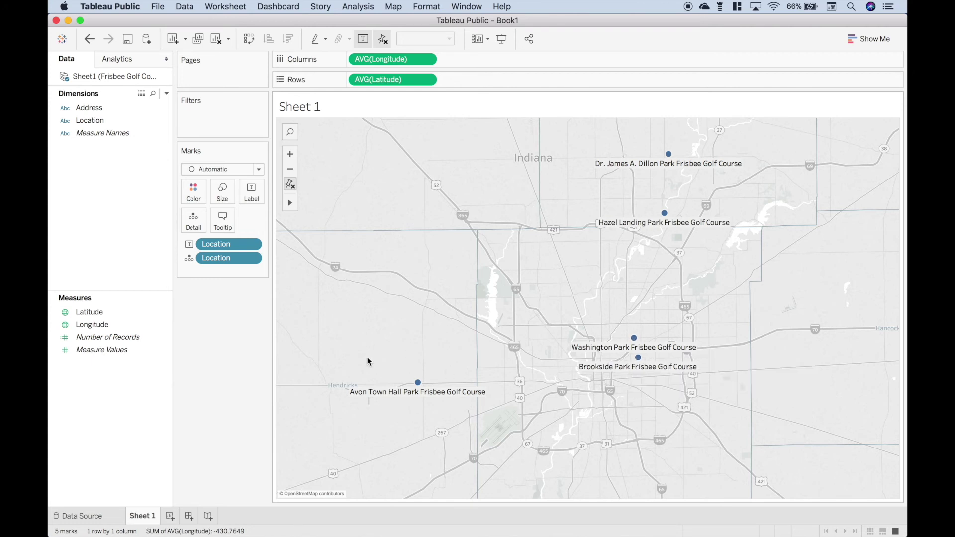
mouse_move(351, 396)
left_click(253, 195)
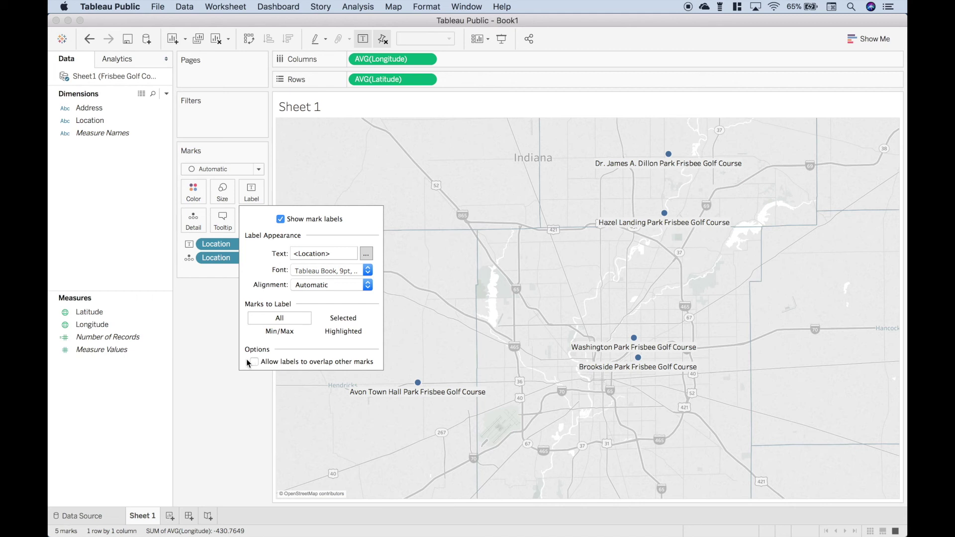
left_click(250, 392)
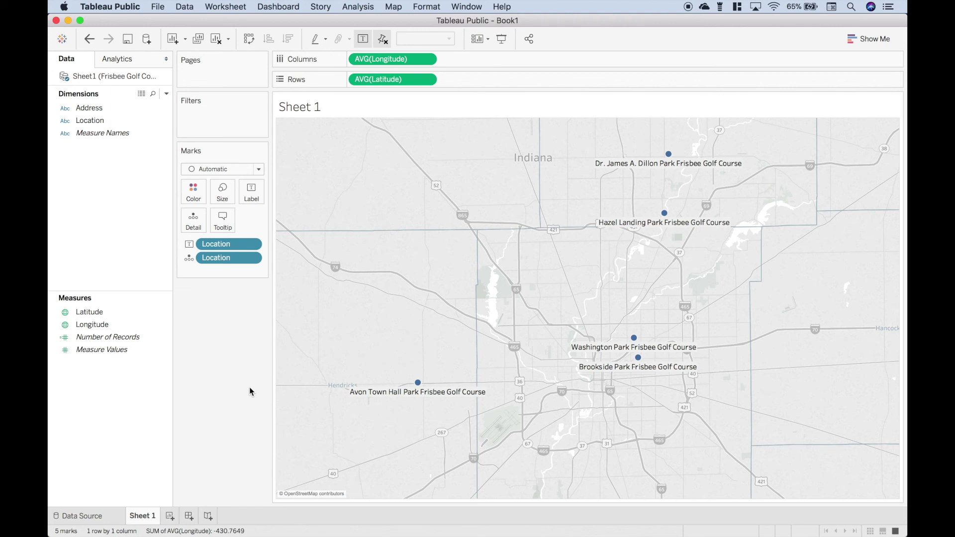